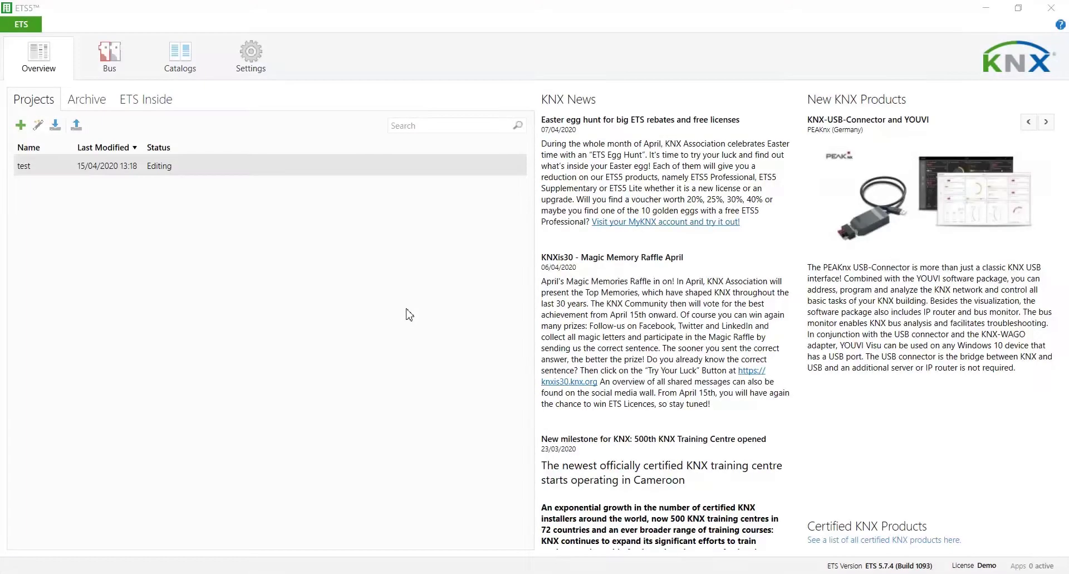
Create a new project named 'KNX-MBM RTU'
{"action": "left_click", "coordinate": [20, 125]}
{"action": "type", "text": "KNX"}
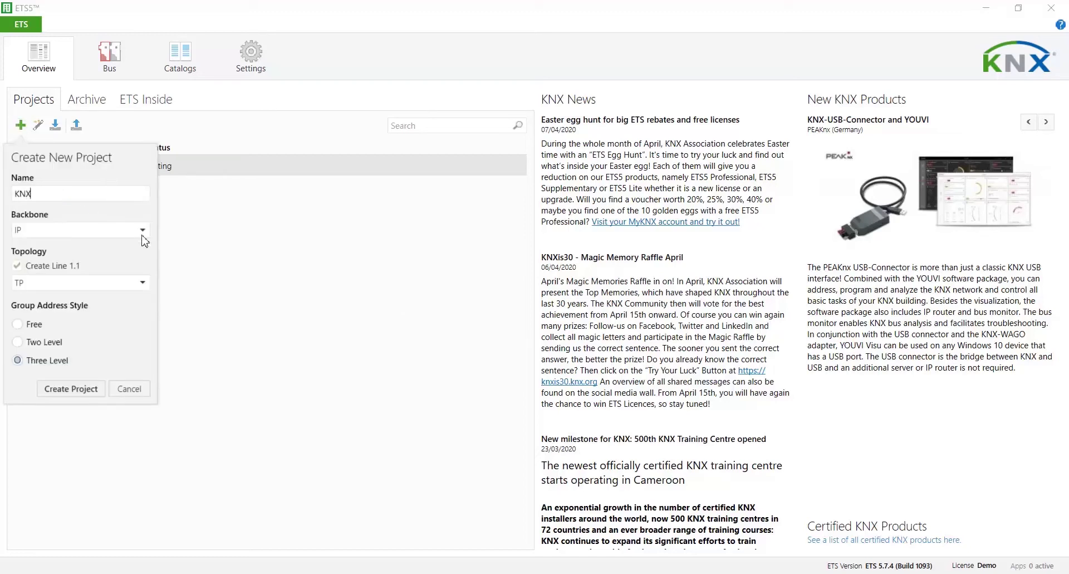
{"action": "type", "text": "-MBM RTU"}
{"action": "left_click", "coordinate": [86, 388]}
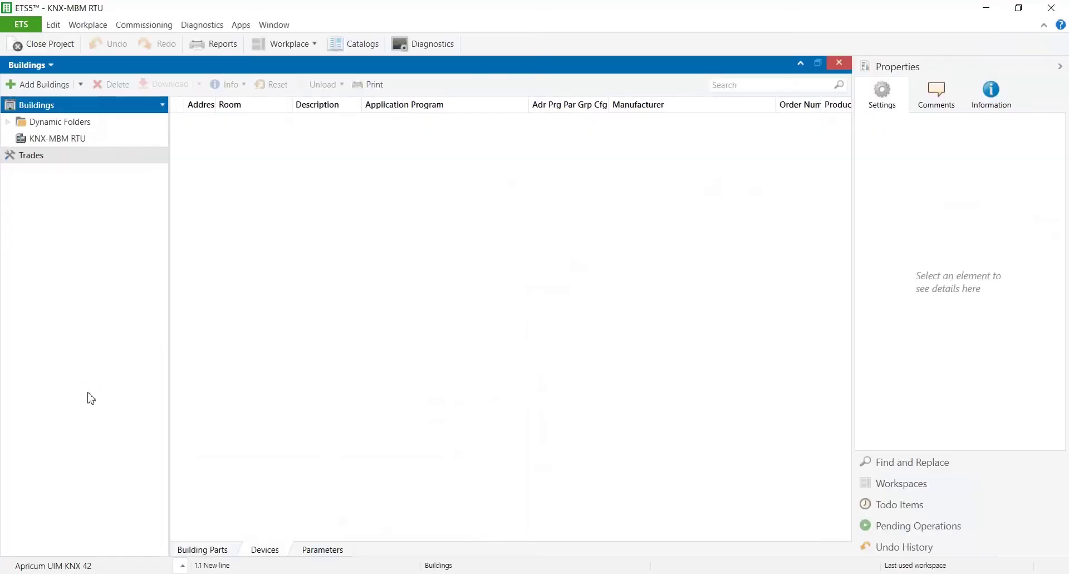
In the Catalog, browse Intesis products and select the KNX - MODBUS RTU Gateway
{"action": "left_click", "coordinate": [359, 43]}
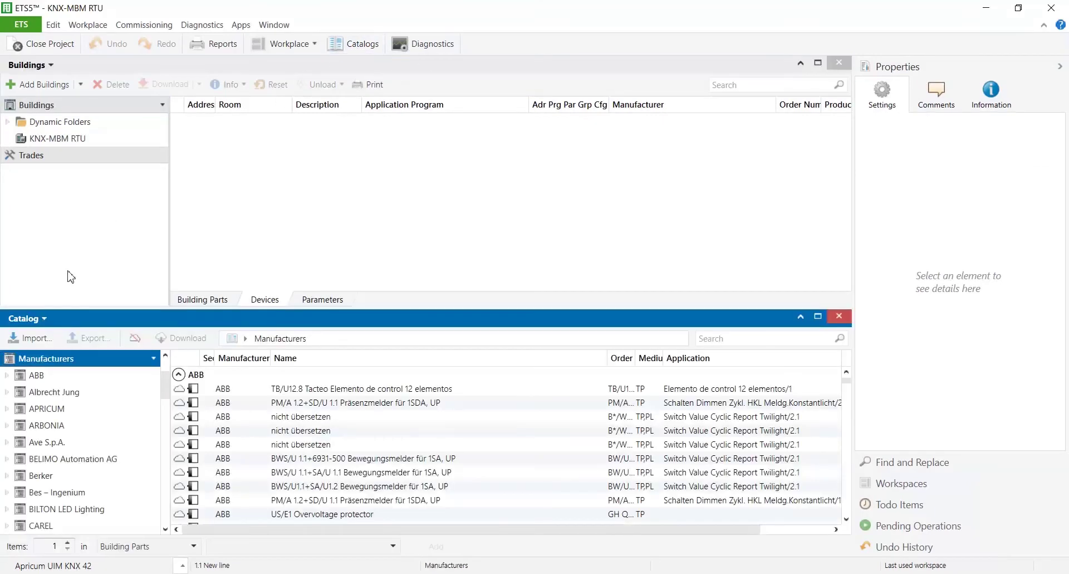
{"action": "scroll", "coordinate": [52, 482], "scroll_direction": "down", "scroll_amount": 2}
{"action": "scroll", "coordinate": [51, 483], "scroll_direction": "down", "scroll_amount": 15}
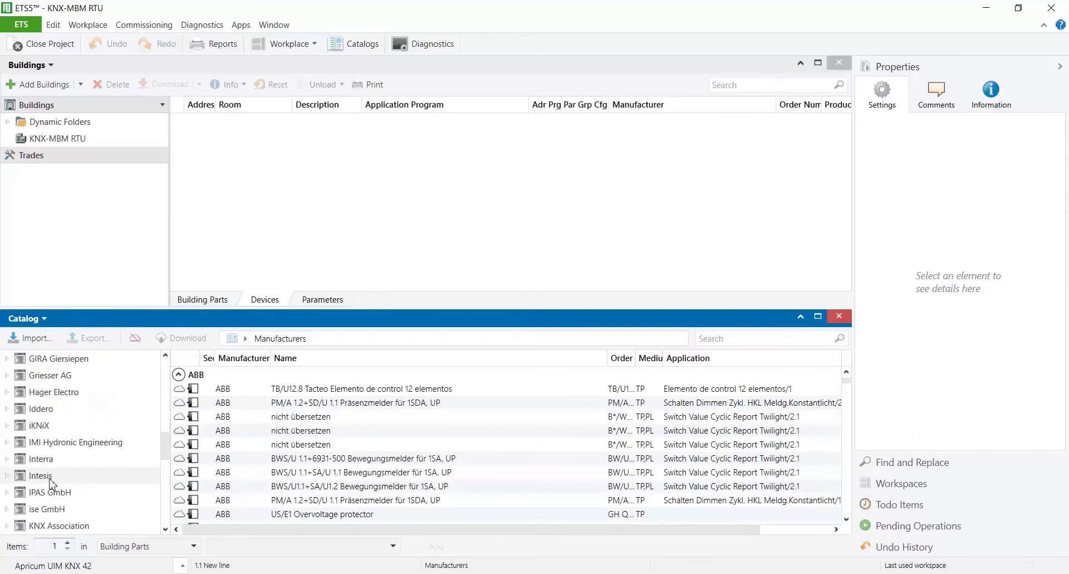
{"action": "left_click", "coordinate": [65, 476]}
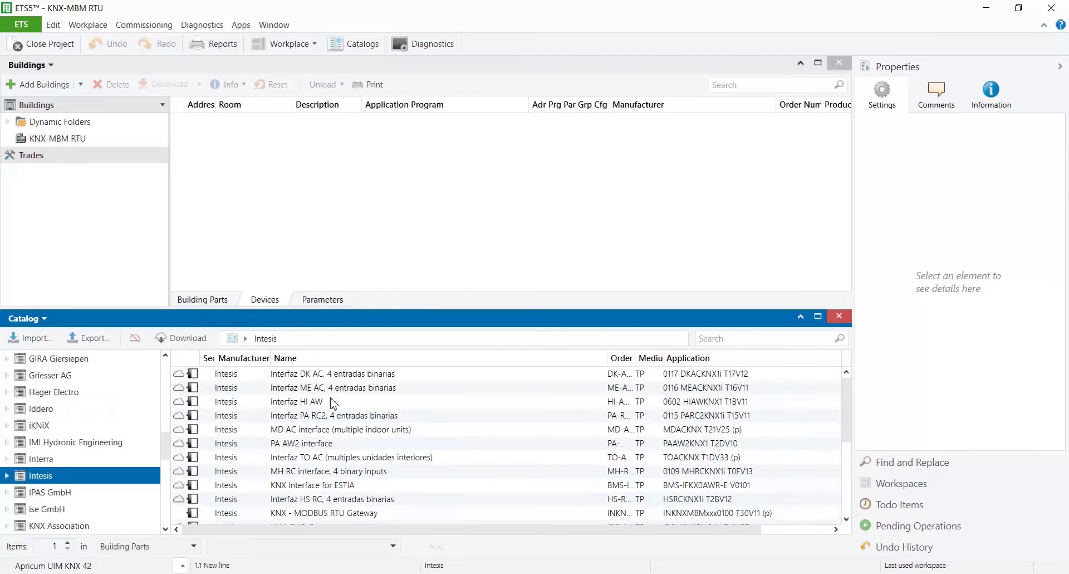
{"action": "scroll", "coordinate": [332, 428], "scroll_direction": "down", "scroll_amount": 2}
{"action": "left_click", "coordinate": [345, 430]}
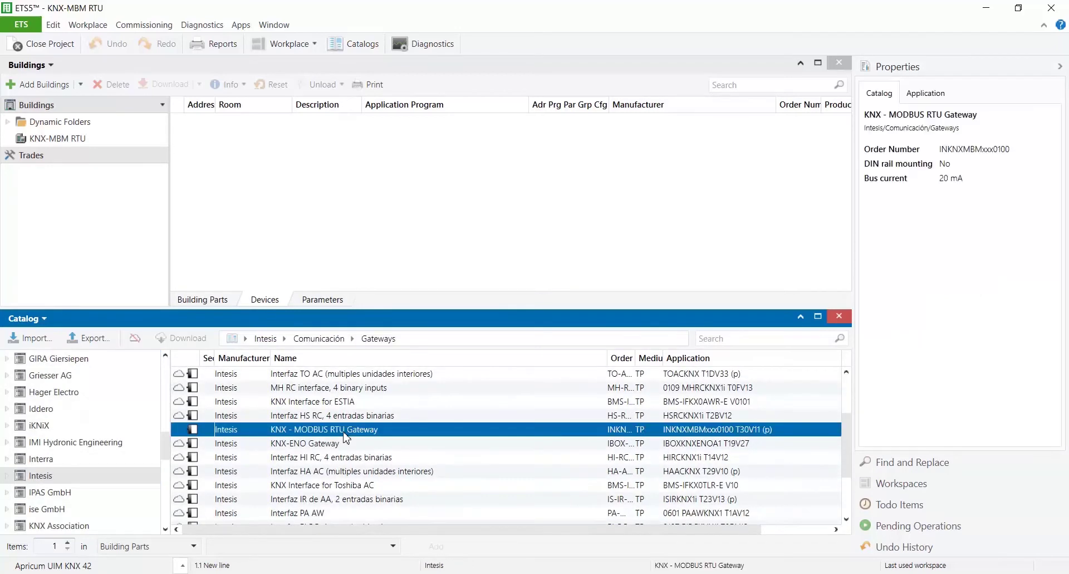
Import IBOXKNXMBRTU_v1.1r.knxprod into the Catalog and acknowledge the success message
{"action": "left_click", "coordinate": [32, 344]}
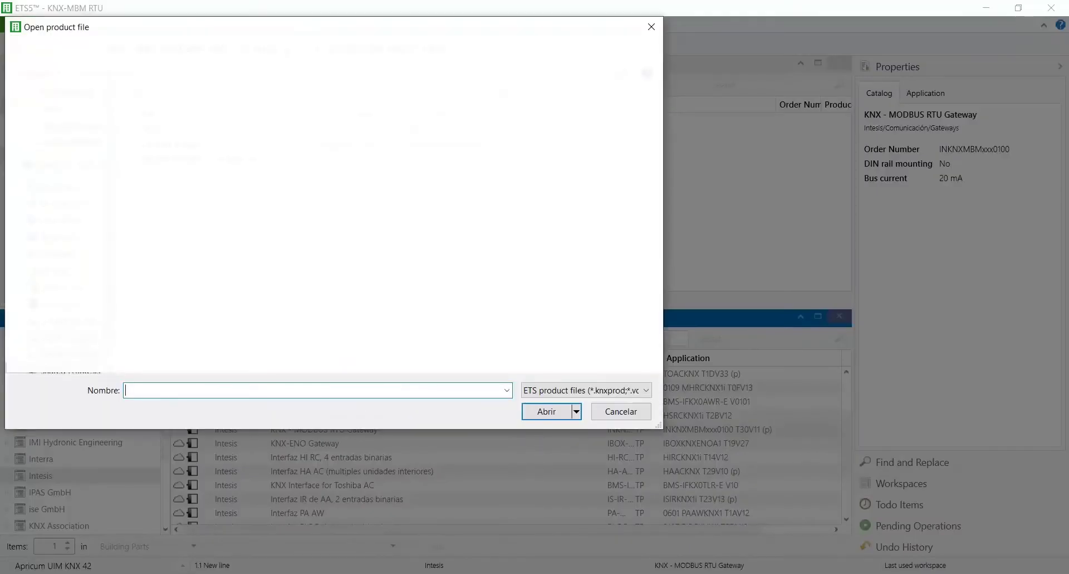
{"action": "left_click", "coordinate": [167, 128]}
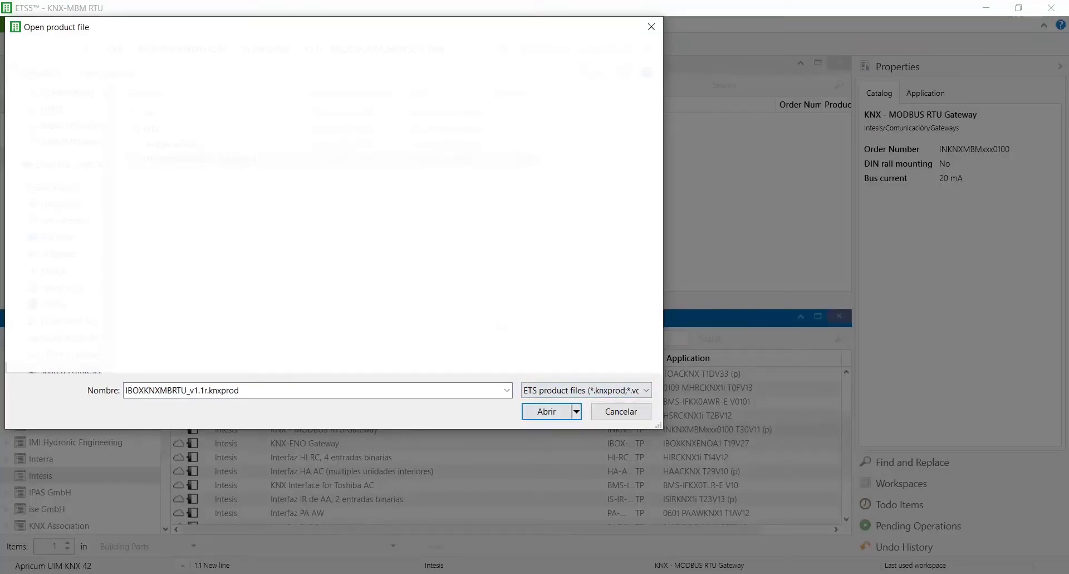
{"action": "left_click", "coordinate": [545, 413]}
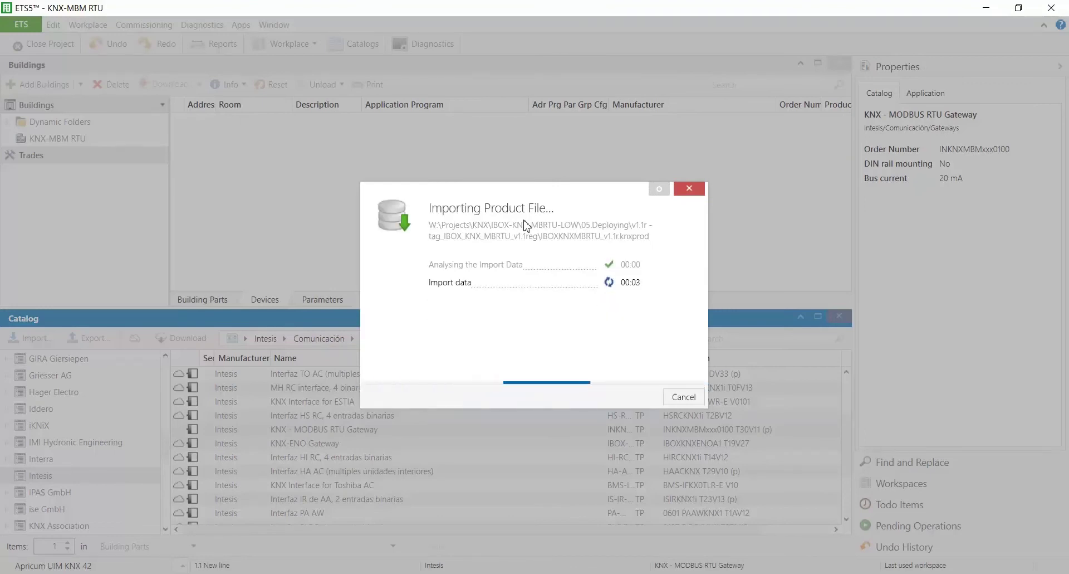
{"action": "left_click", "coordinate": [684, 394]}
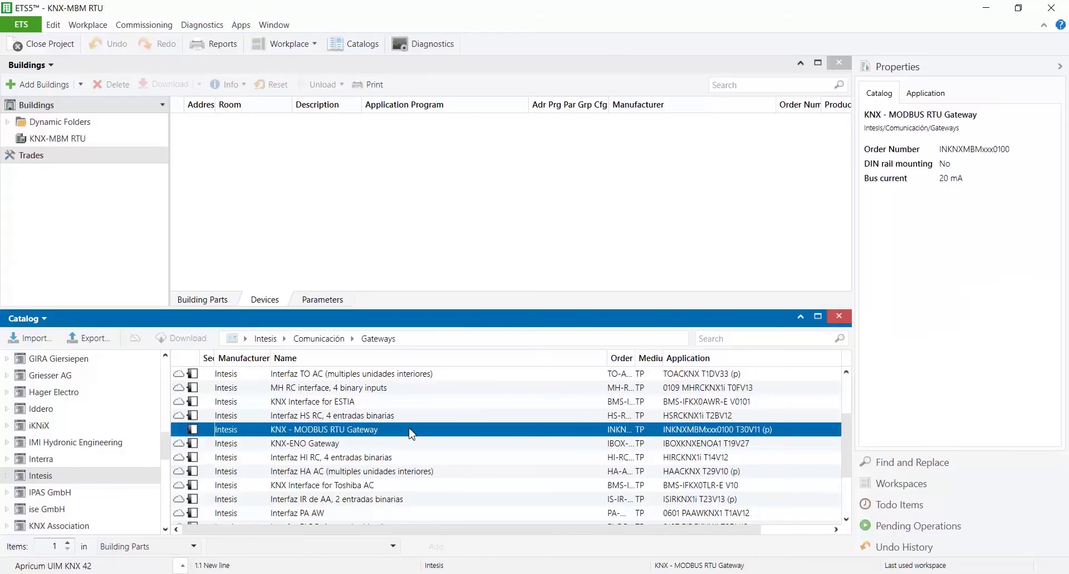
In the Topology view, add the KNX - MODBUS RTU Gateway to line 1.1
{"action": "left_click", "coordinate": [49, 65]}
{"action": "left_click", "coordinate": [48, 84]}
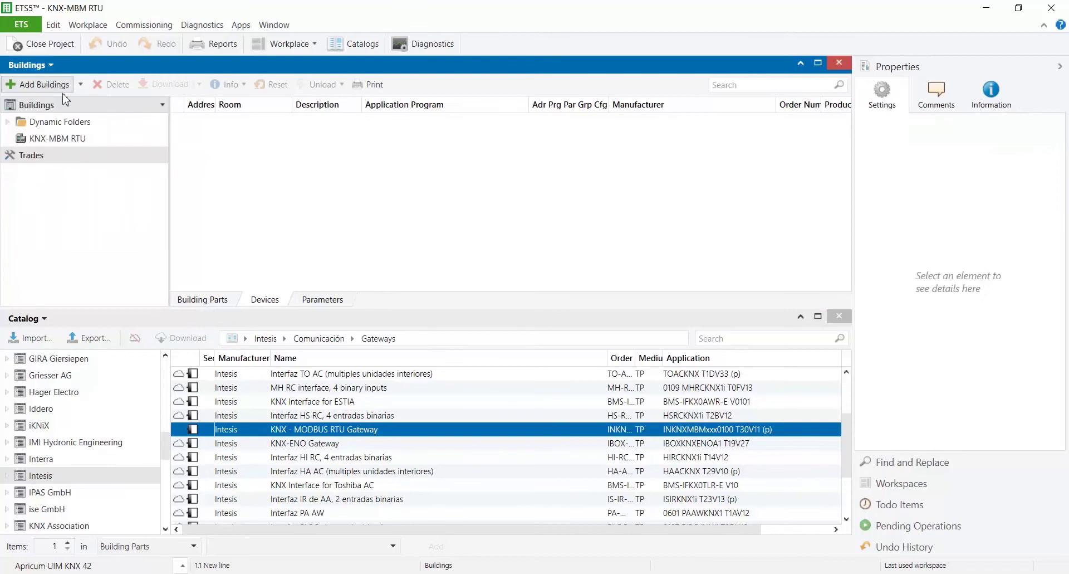
{"action": "left_click", "coordinate": [46, 66]}
{"action": "left_click", "coordinate": [56, 129]}
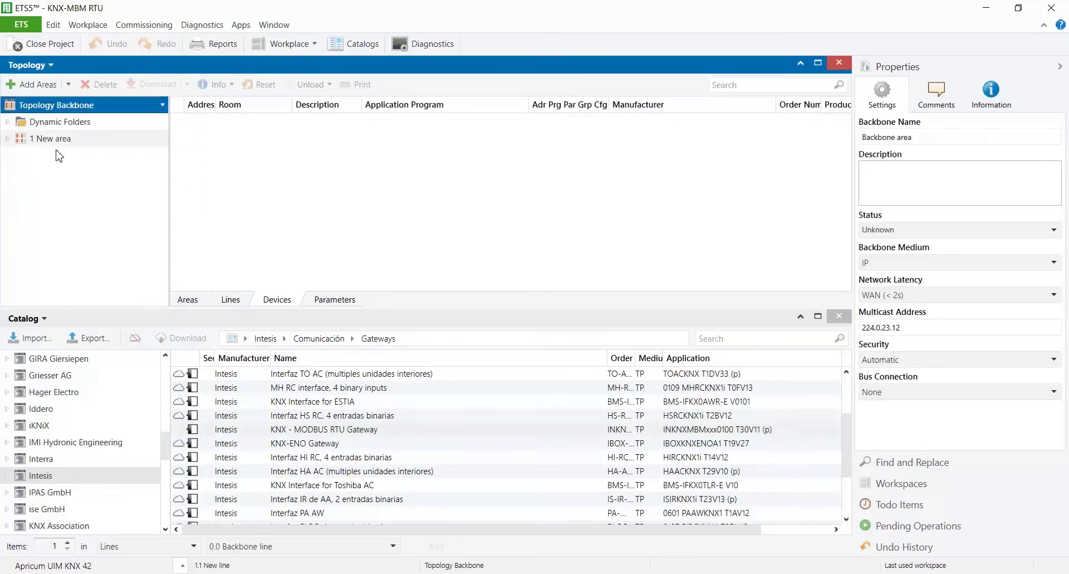
{"action": "left_click", "coordinate": [62, 156]}
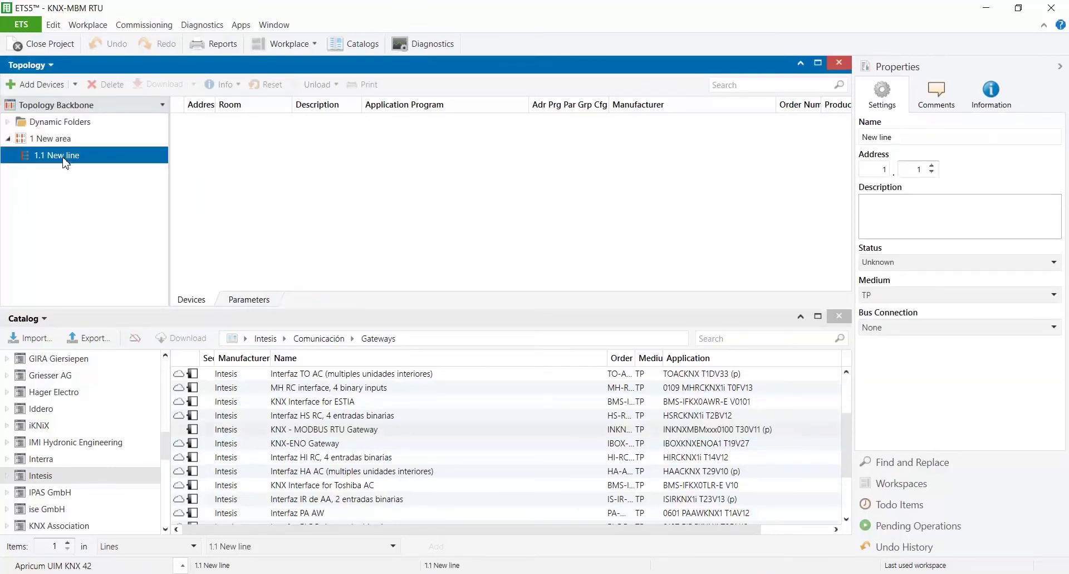
{"action": "left_click", "coordinate": [327, 430]}
{"action": "double_click", "coordinate": [326, 430]}
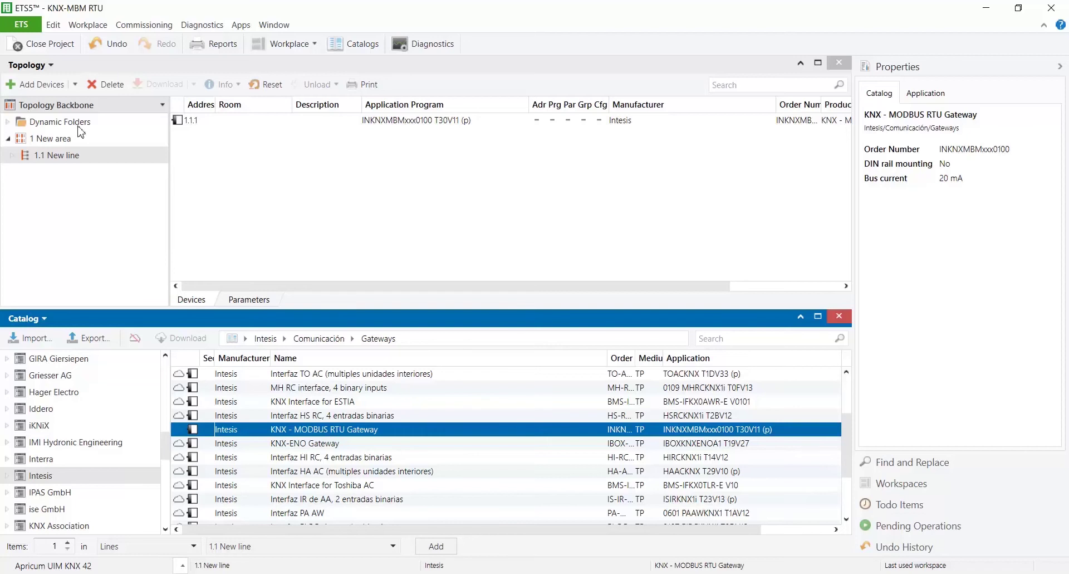
Rename the new device to 'Gateway' and confirm individual address 1.1.5
{"action": "left_click", "coordinate": [13, 156]}
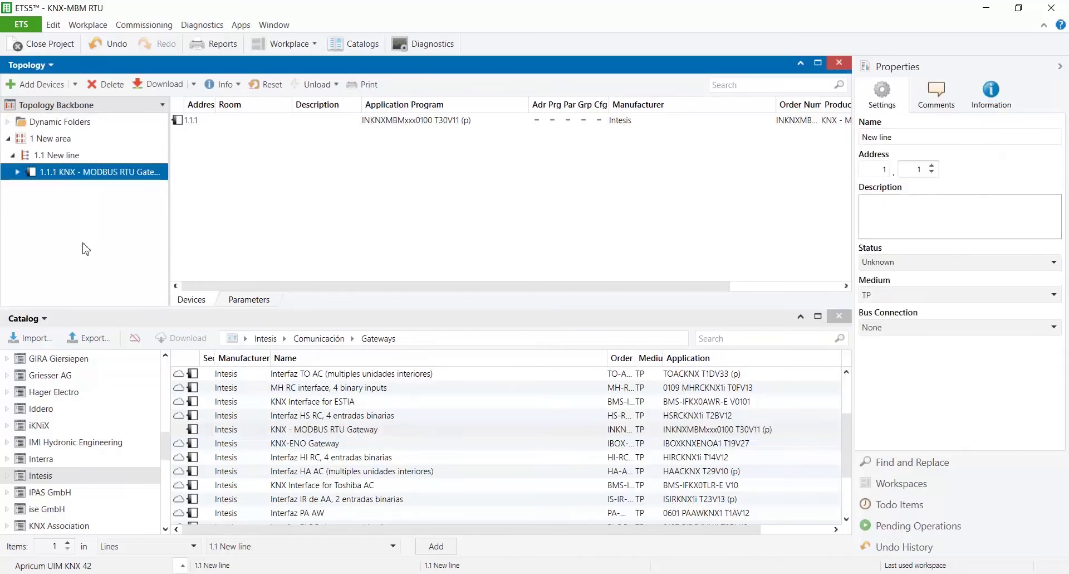
{"action": "left_click", "coordinate": [56, 171]}
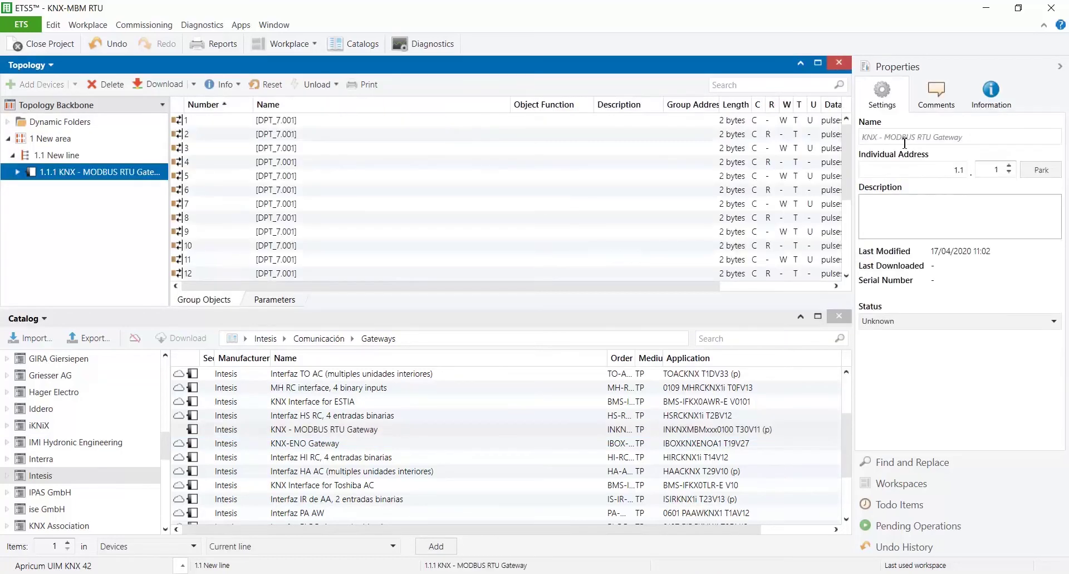
{"action": "left_click", "coordinate": [976, 138]}
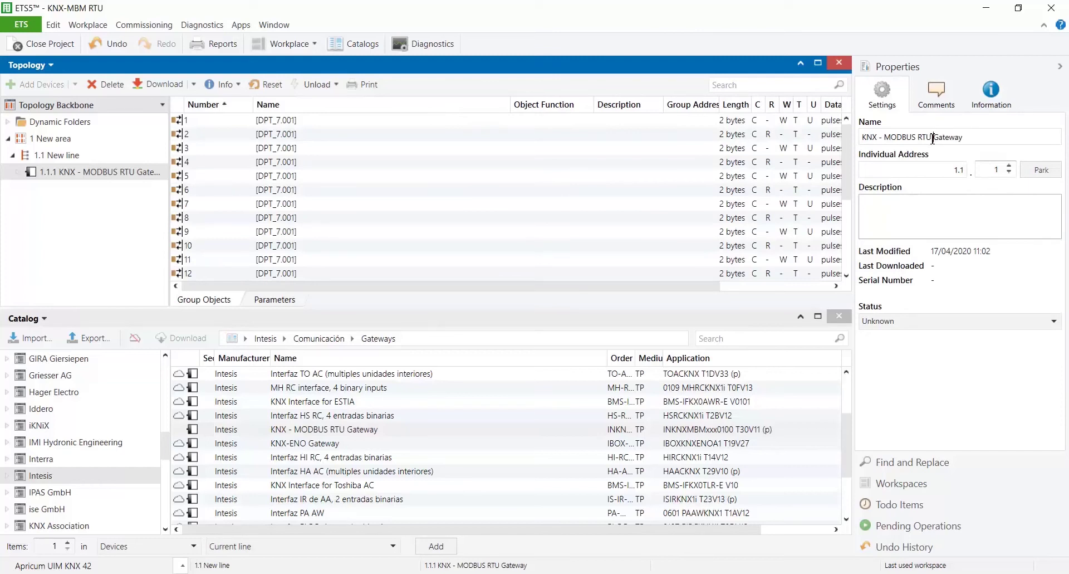
{"action": "left_click_drag", "start_coordinate": [933, 138], "coordinate": [814, 140]}
{"action": "key", "text": "BackSpace"}
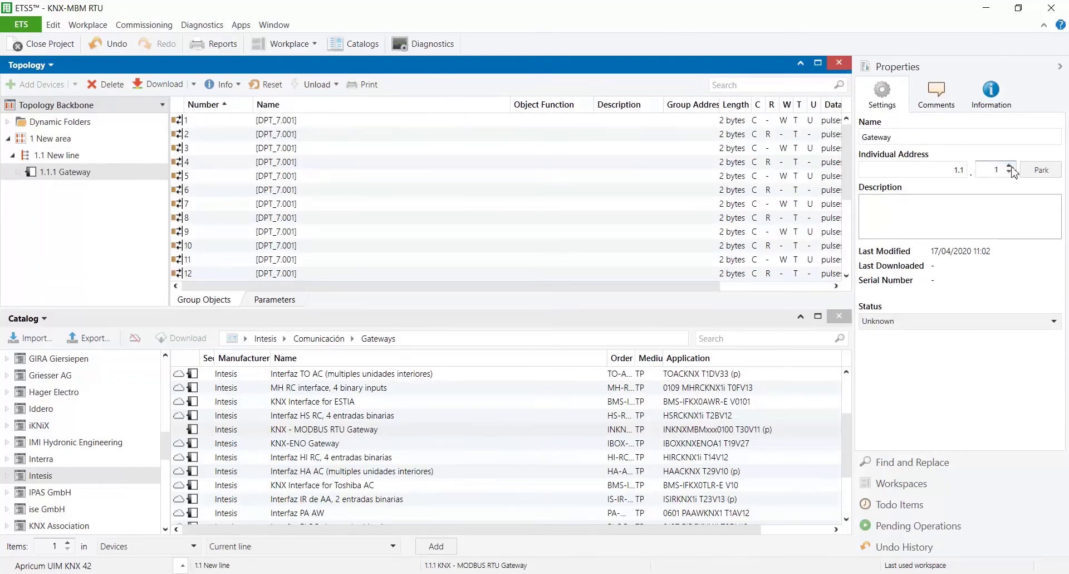
{"action": "left_click", "coordinate": [956, 204]}
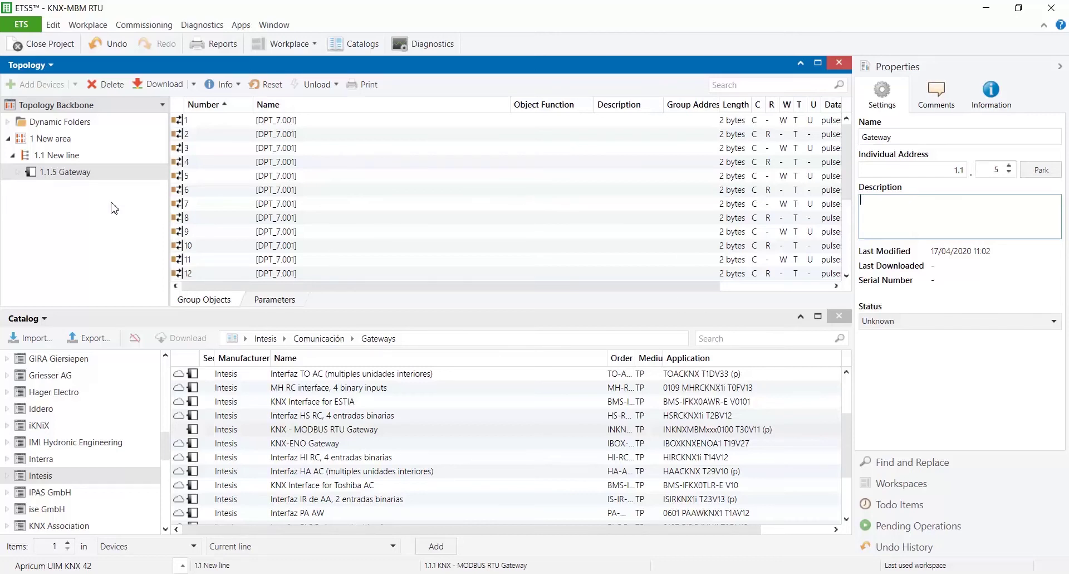
In the Gateway's parameters, hide the Catalog, enter Deadband 0.5 and expand the Table pages
{"action": "left_click", "coordinate": [275, 299]}
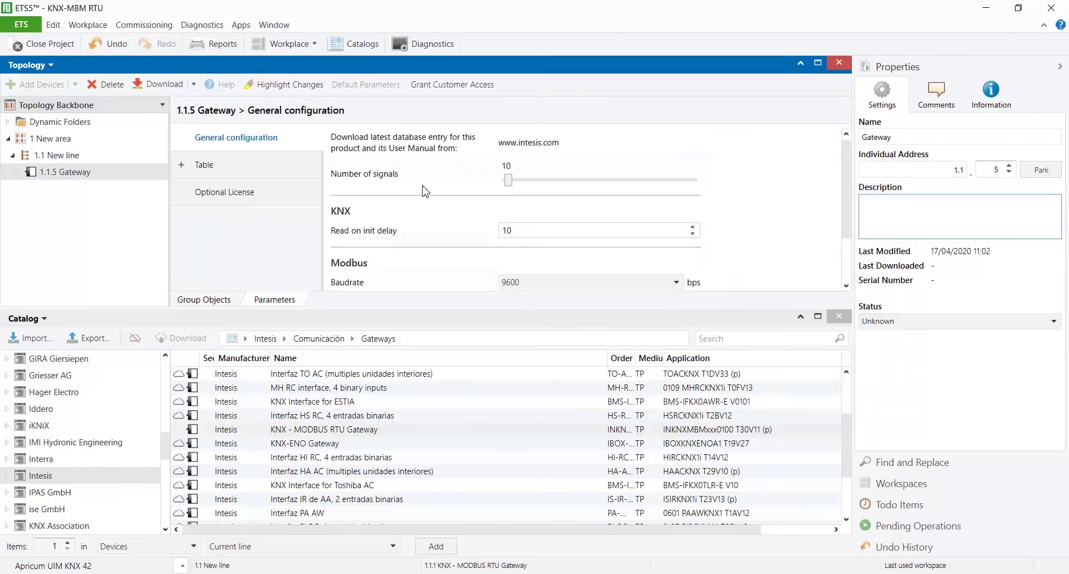
{"action": "left_click", "coordinate": [847, 323]}
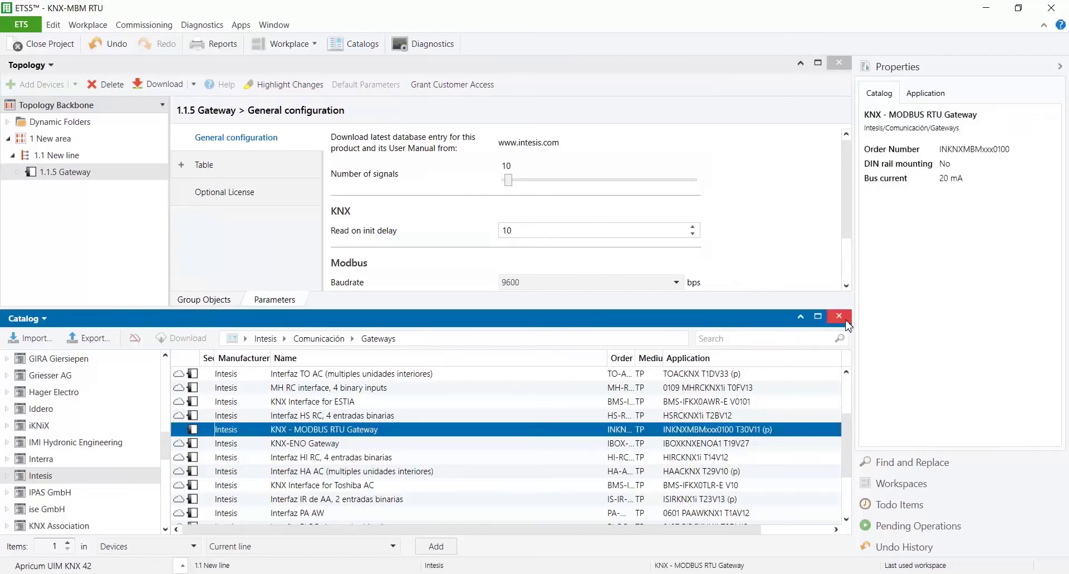
{"action": "left_click", "coordinate": [839, 316]}
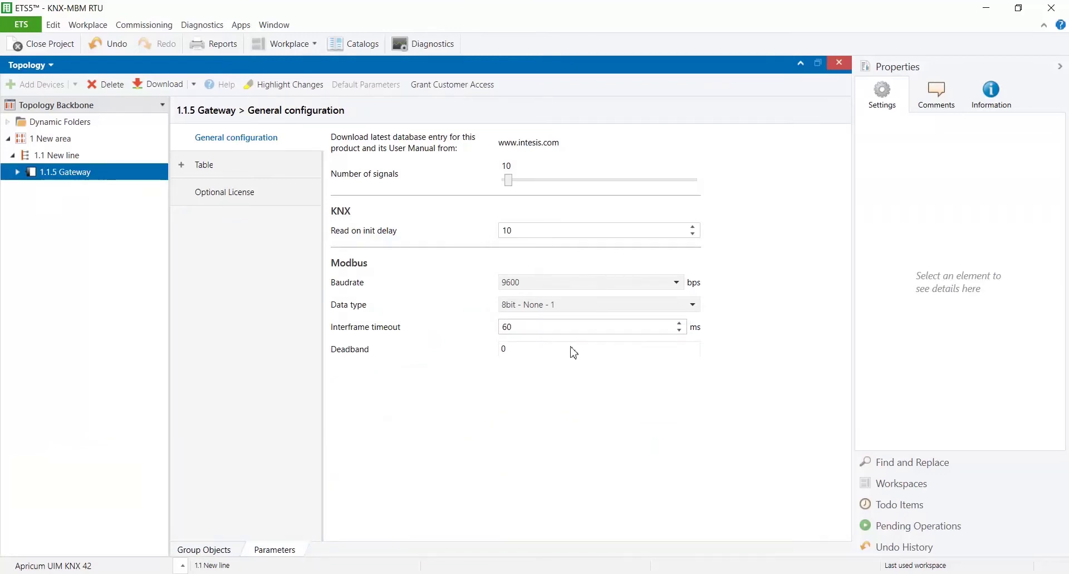
{"action": "left_click", "coordinate": [532, 349]}
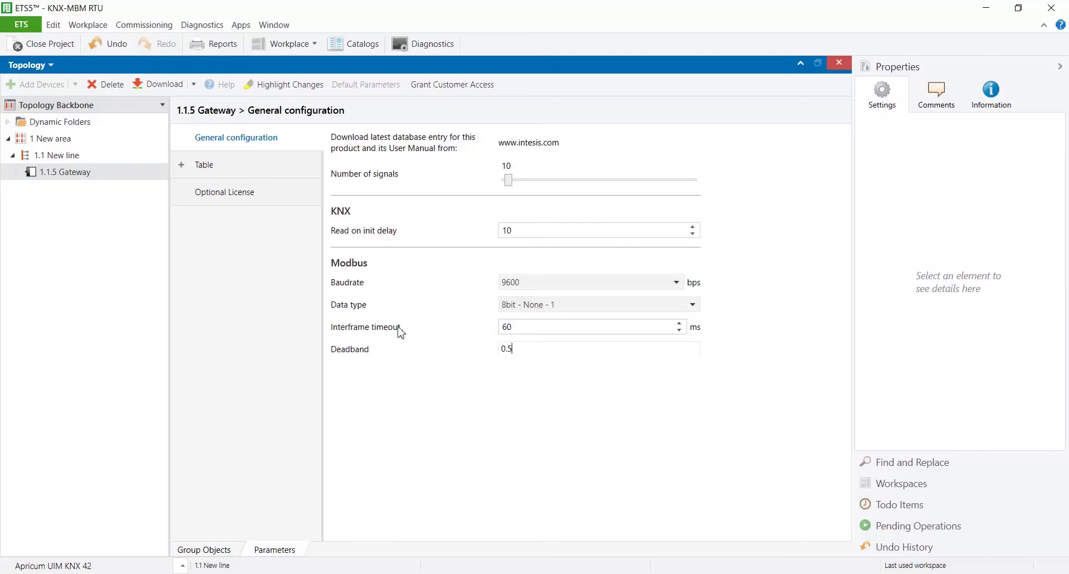
{"action": "left_click", "coordinate": [182, 164]}
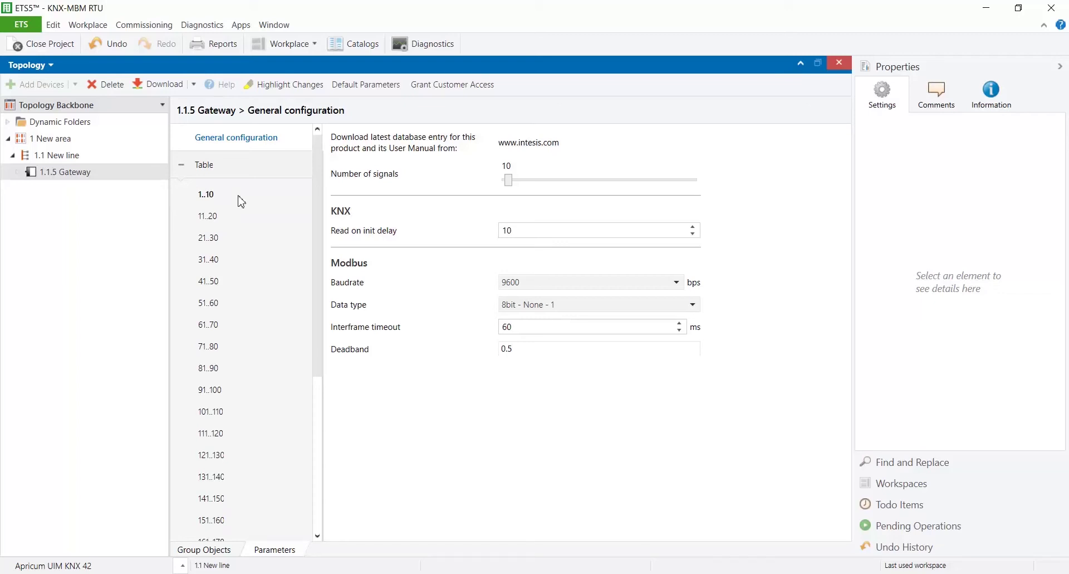
In Table 1..10, name signal 1 'OnOff' with DPT 1.001 switch
{"action": "left_click", "coordinate": [240, 201]}
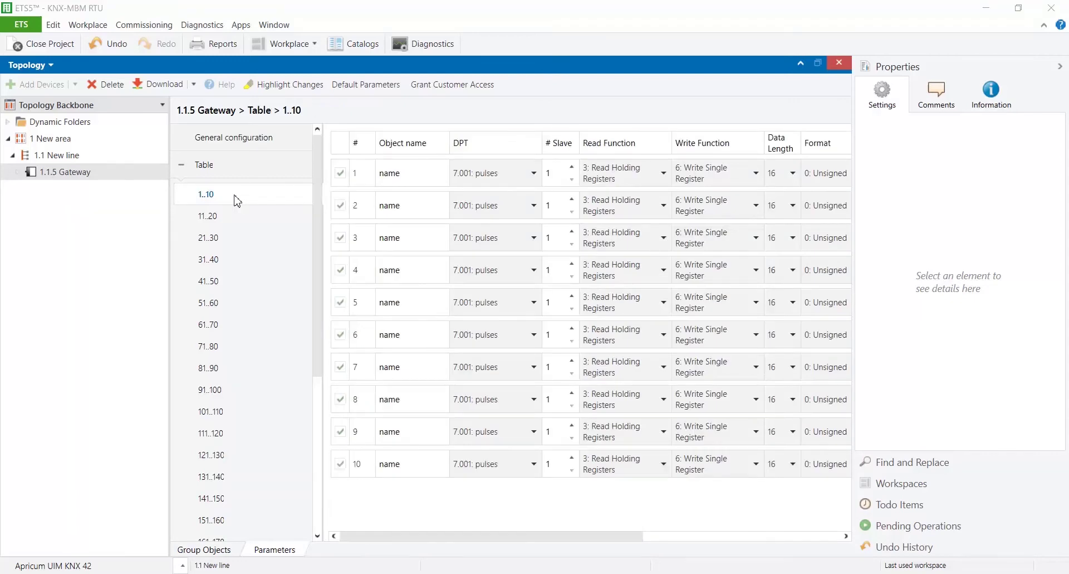
{"action": "double_click", "coordinate": [402, 175]}
{"action": "type", "text": "OnOff"}
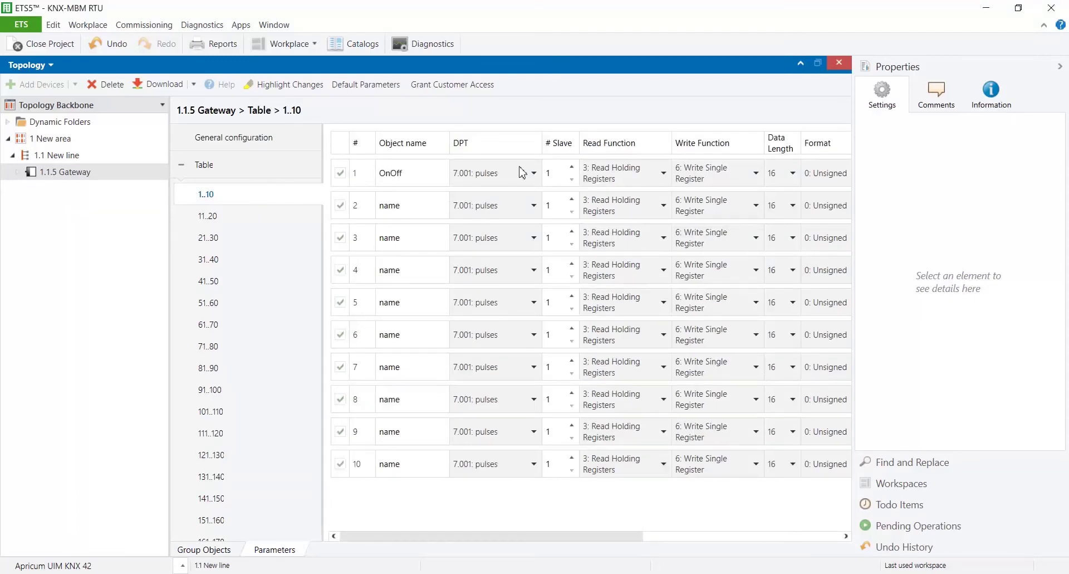
{"action": "left_click", "coordinate": [526, 172]}
{"action": "scroll", "coordinate": [543, 212], "scroll_direction": "up", "scroll_amount": 10}
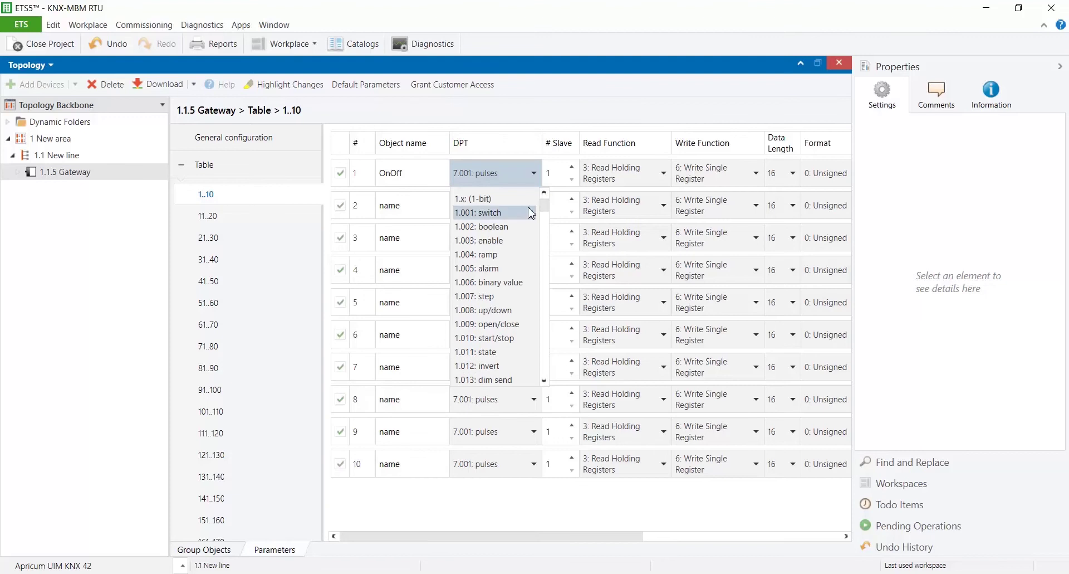
{"action": "left_click", "coordinate": [531, 213]}
{"action": "left_click", "coordinate": [1061, 67]}
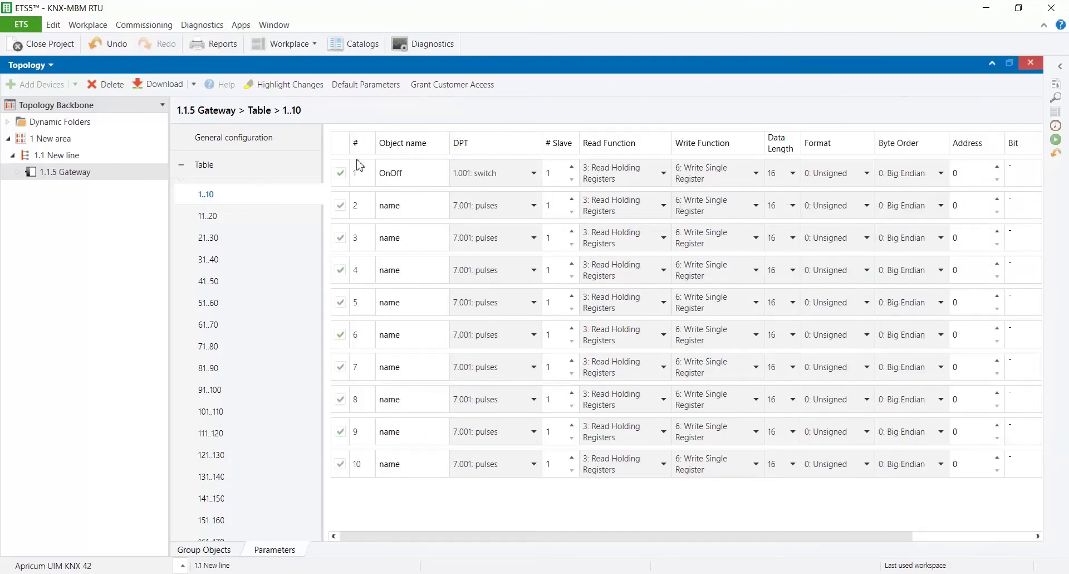
Set signal 2 to Mode_Heat: DPT 1.001, Modbus address 1, operation Is equal 1
{"action": "left_click", "coordinate": [417, 205]}
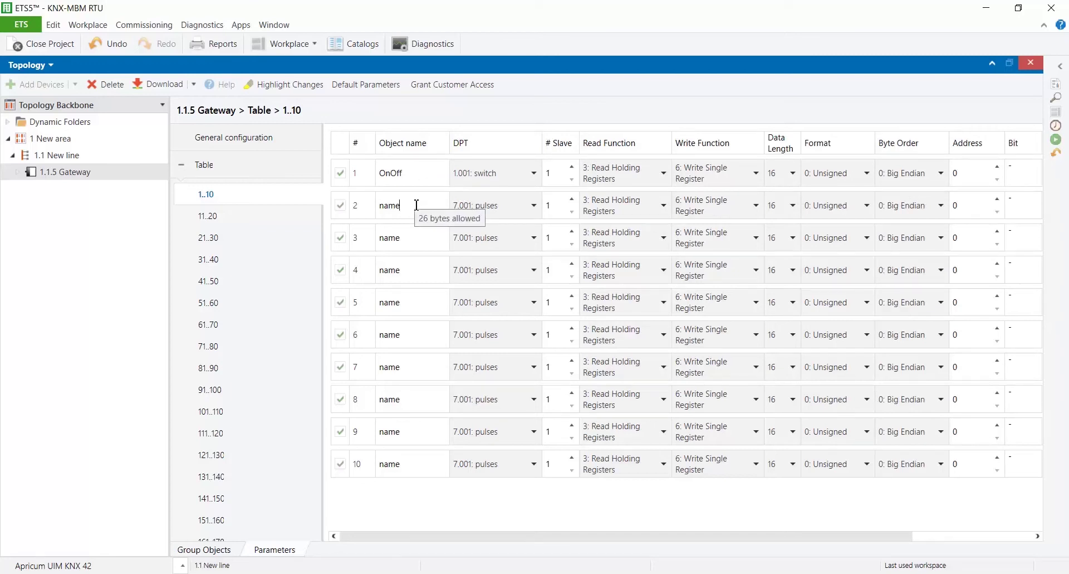
{"action": "double_click", "coordinate": [417, 205]}
{"action": "type", "text": "Mode_Heat"}
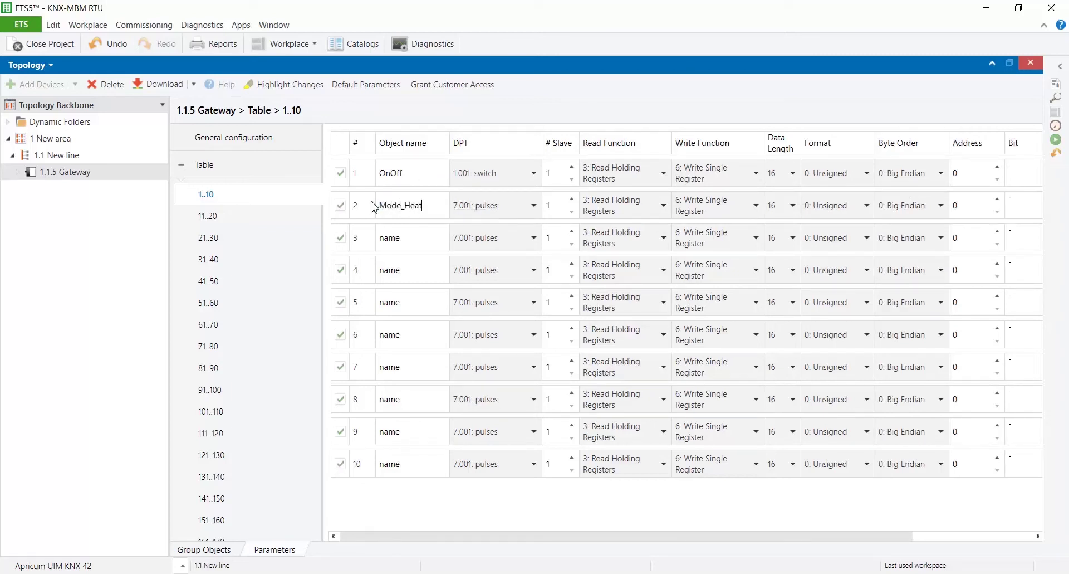
{"action": "left_click", "coordinate": [535, 206]}
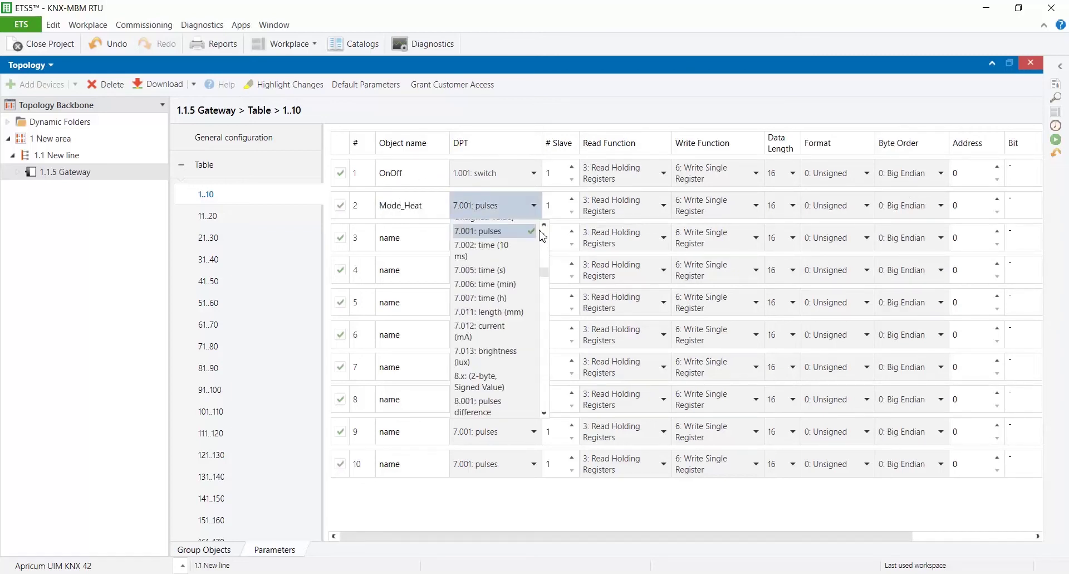
{"action": "scroll", "coordinate": [535, 245], "scroll_direction": "up", "scroll_amount": 15}
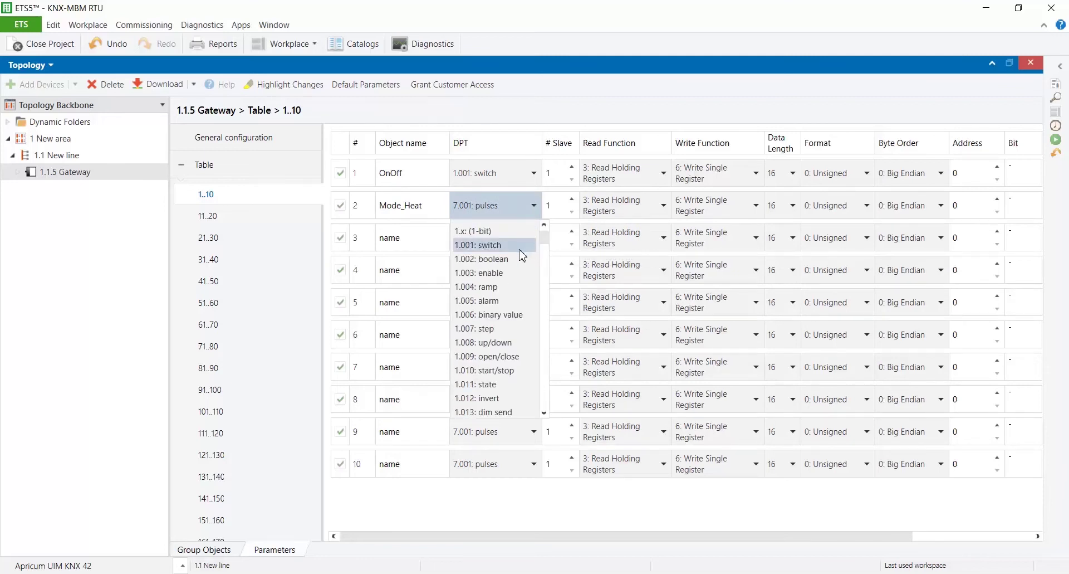
{"action": "left_click", "coordinate": [524, 247]}
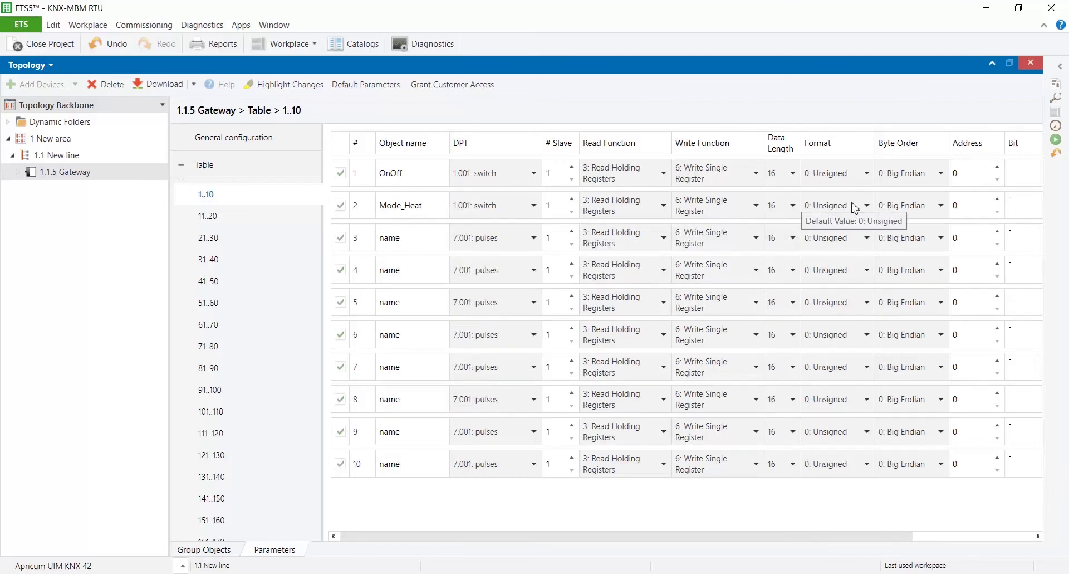
{"action": "left_click", "coordinate": [998, 198]}
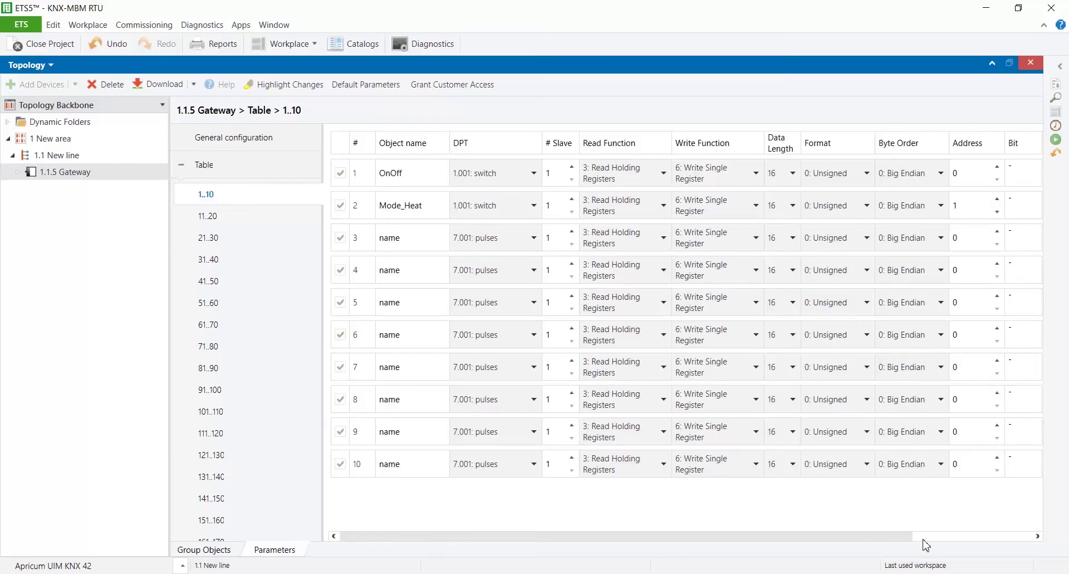
{"action": "left_click", "coordinate": [925, 536]}
{"action": "left_click", "coordinate": [983, 206]}
{"action": "left_click", "coordinate": [967, 301]}
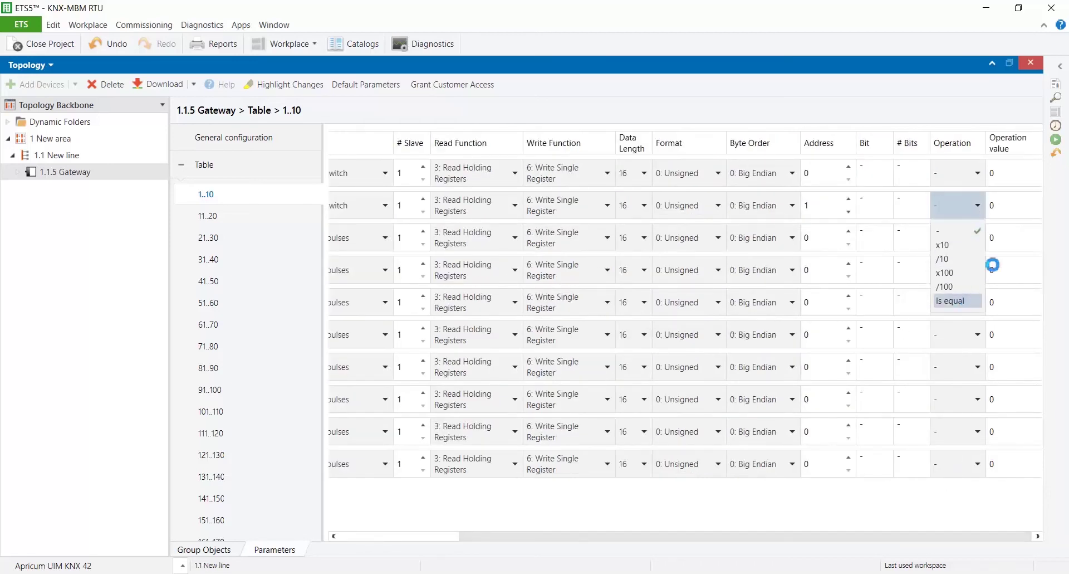
{"action": "left_click", "coordinate": [989, 216]}
{"action": "type", "text": "1"}
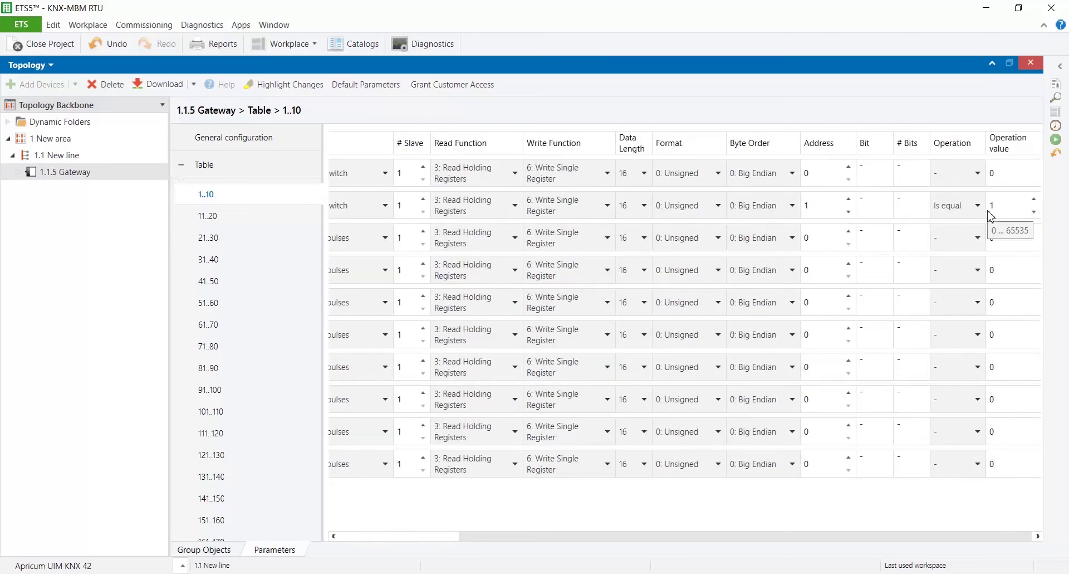
{"action": "left_click", "coordinate": [399, 536]}
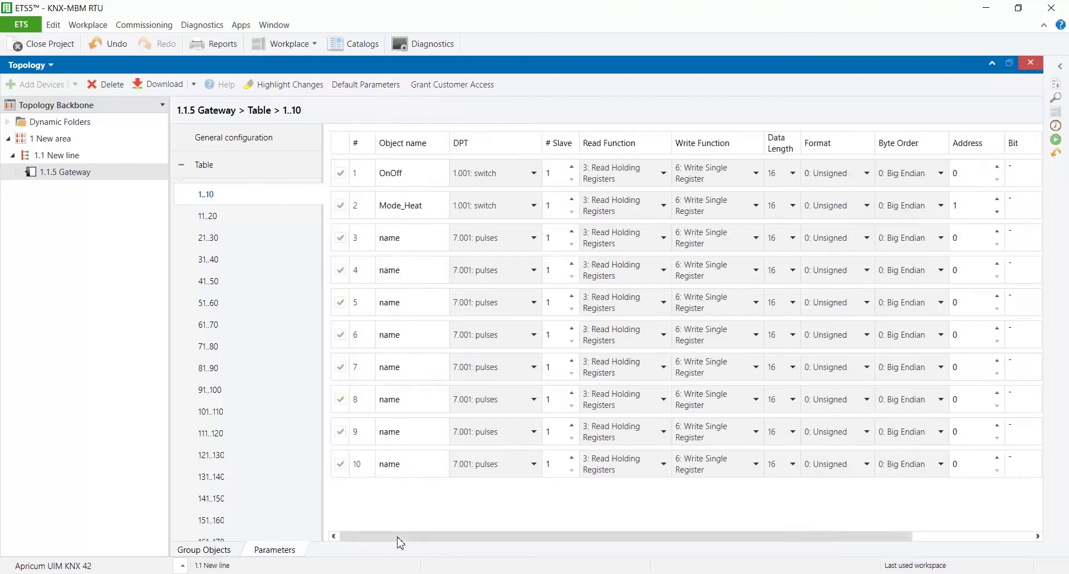
Set signal 3 to Mode_Cool: DPT 1.001, Modbus address 1, operation Is equal 4
{"action": "double_click", "coordinate": [417, 237]}
{"action": "type", "text": "Mode_Cool"}
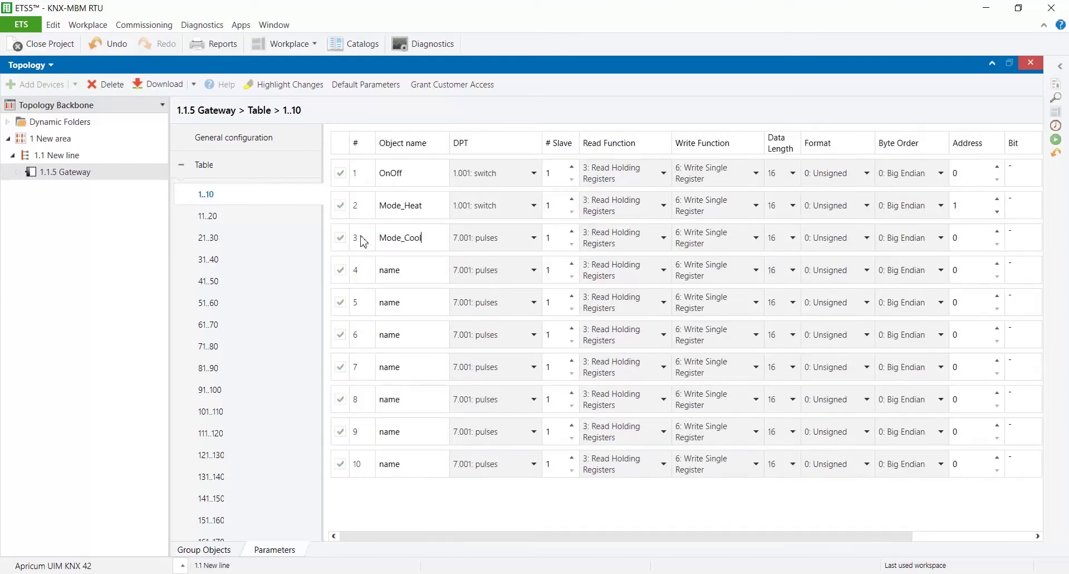
{"action": "left_click", "coordinate": [536, 238]}
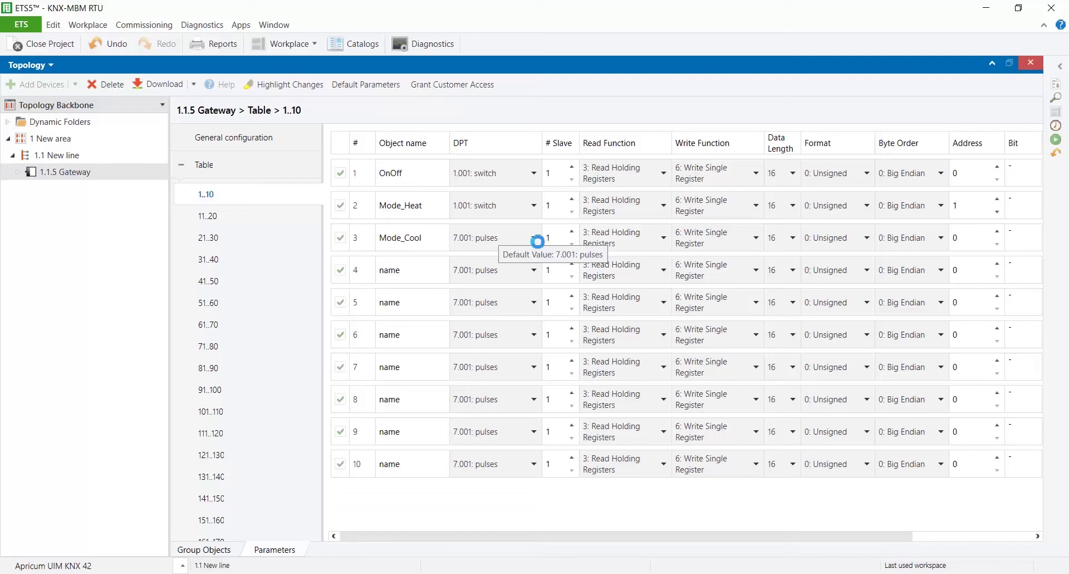
{"action": "scroll", "coordinate": [544, 269], "scroll_direction": "up", "scroll_amount": 15}
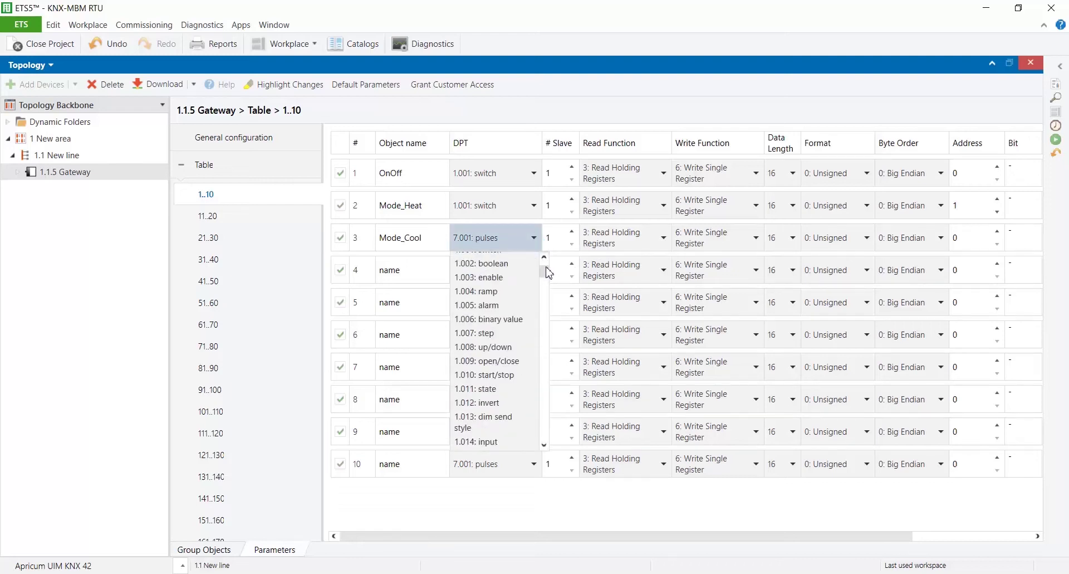
{"action": "scroll", "coordinate": [548, 276], "scroll_direction": "up", "scroll_amount": 1}
{"action": "left_click", "coordinate": [532, 274]}
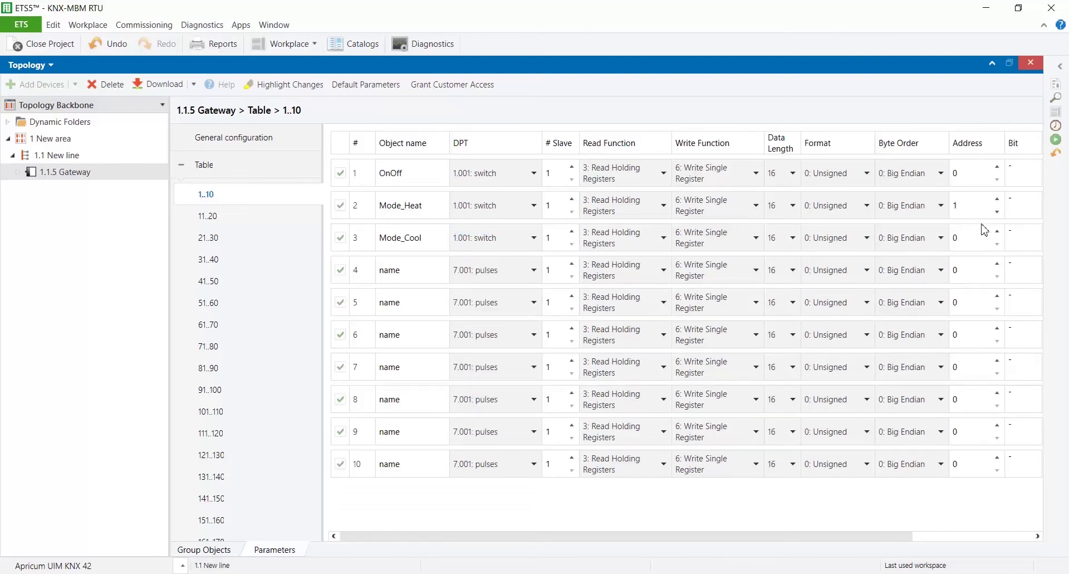
{"action": "left_click", "coordinate": [998, 231]}
{"action": "left_click", "coordinate": [946, 536]}
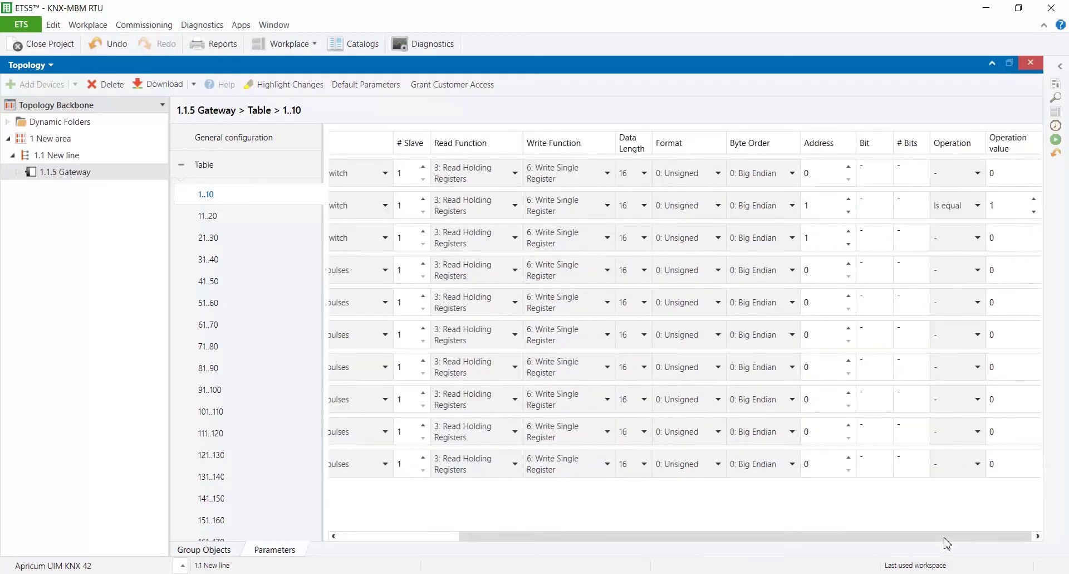
{"action": "left_click", "coordinate": [978, 238]}
{"action": "left_click", "coordinate": [951, 333]}
{"action": "left_click", "coordinate": [997, 238]}
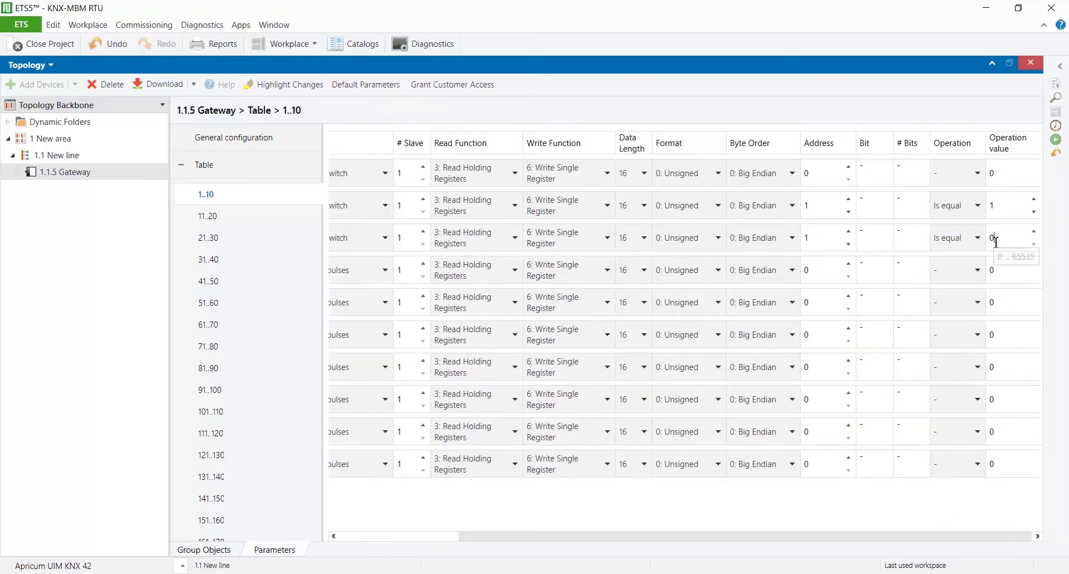
{"action": "type", "text": "4"}
{"action": "left_click", "coordinate": [396, 536]}
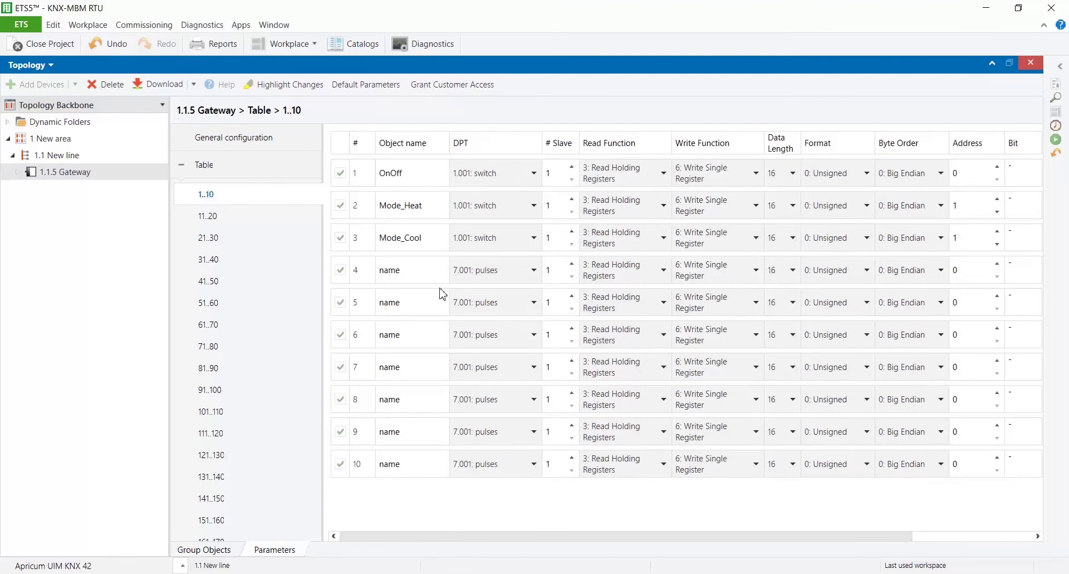
Make signal 4 Mode_Auto a 1.001 switch at Modbus address 1 with Is equal
{"action": "left_click", "coordinate": [434, 279]}
{"action": "left_click", "coordinate": [519, 272]}
{"action": "scroll", "coordinate": [514, 290], "scroll_direction": "up", "scroll_amount": 15}
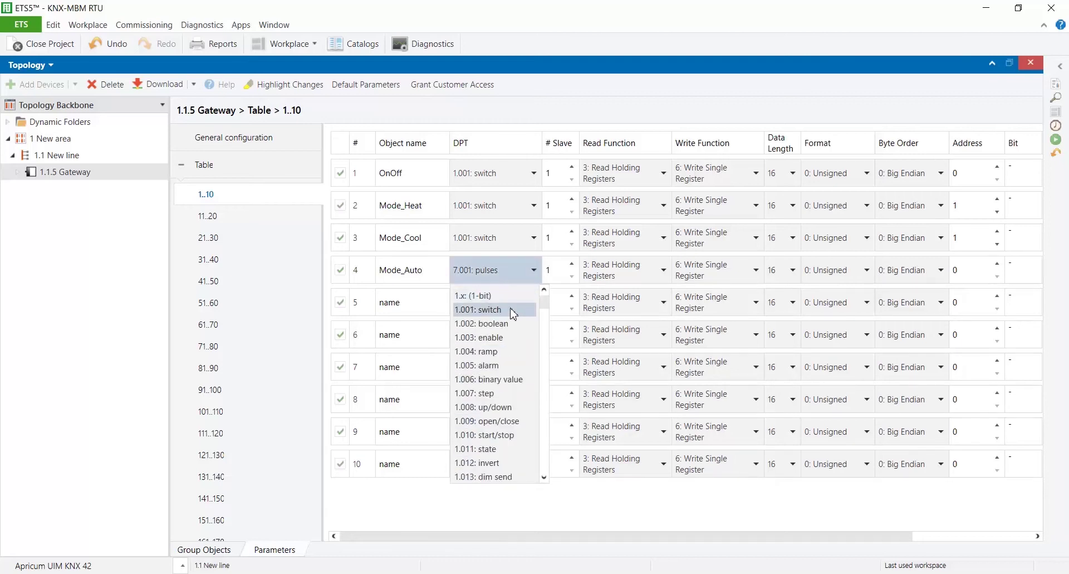
{"action": "left_click", "coordinate": [509, 308]}
{"action": "left_click", "coordinate": [997, 263]}
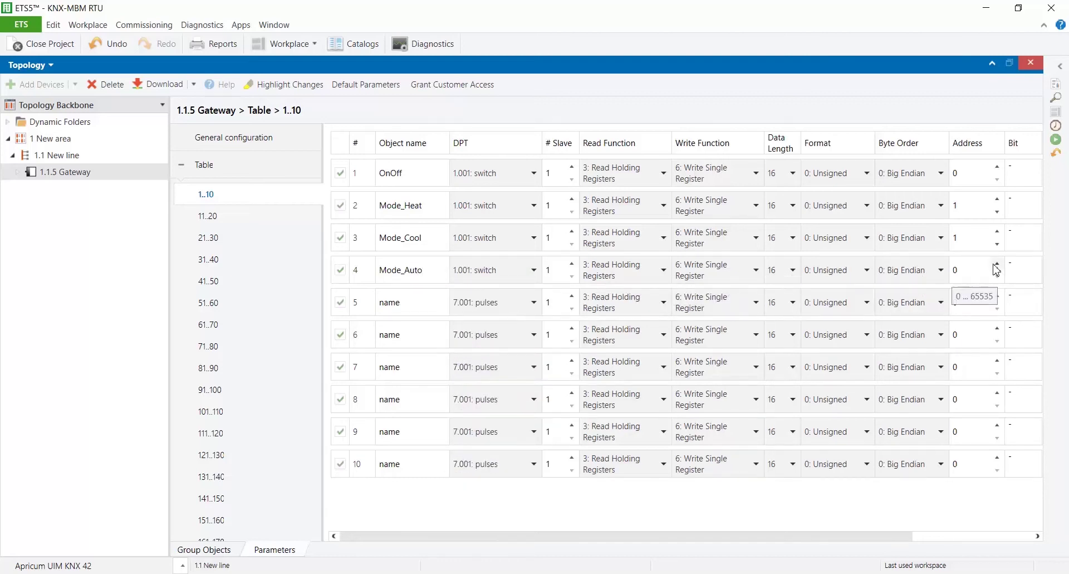
{"action": "left_click", "coordinate": [949, 537]}
{"action": "left_click", "coordinate": [978, 270]}
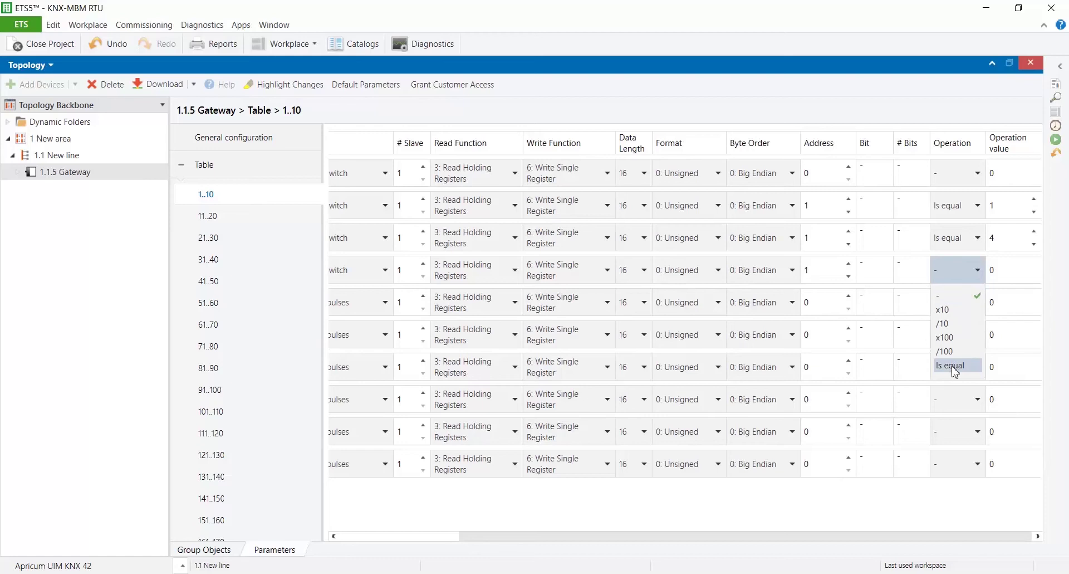
{"action": "left_click", "coordinate": [956, 363]}
{"action": "left_click", "coordinate": [420, 536]}
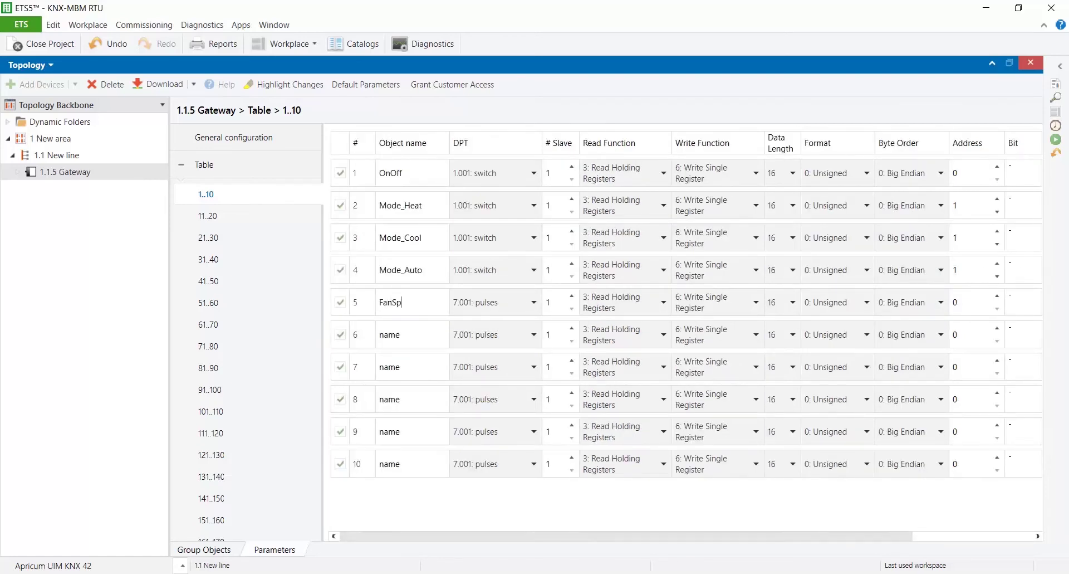
Make FanSpeed (address 2) and VanePosition 8-bit unsigned values with raised Modbus addresses
{"action": "left_click", "coordinate": [533, 302]}
{"action": "scroll", "coordinate": [509, 445], "scroll_direction": "up", "scroll_amount": 3}
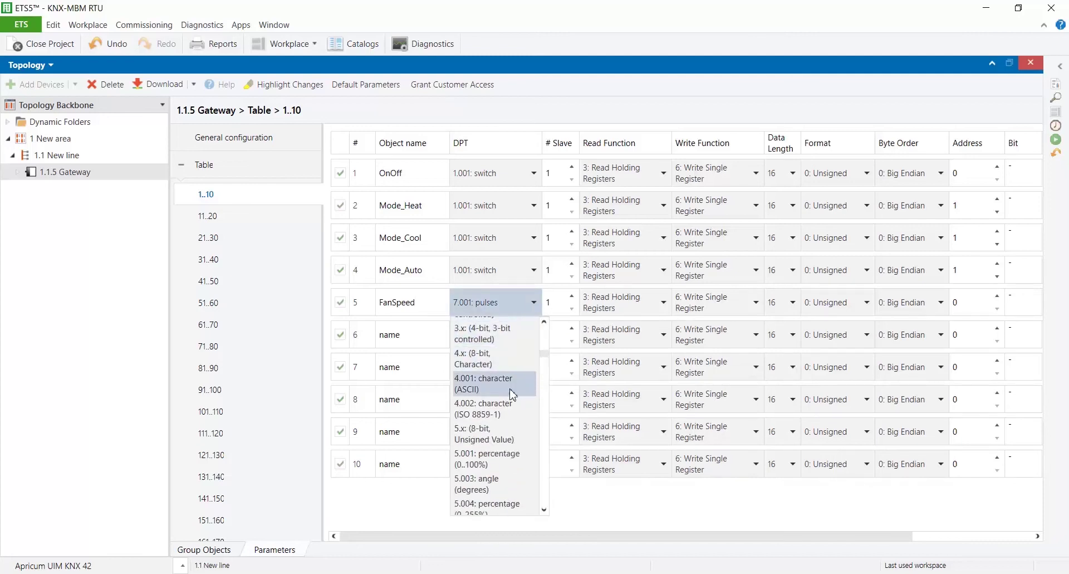
{"action": "left_click", "coordinate": [513, 438]}
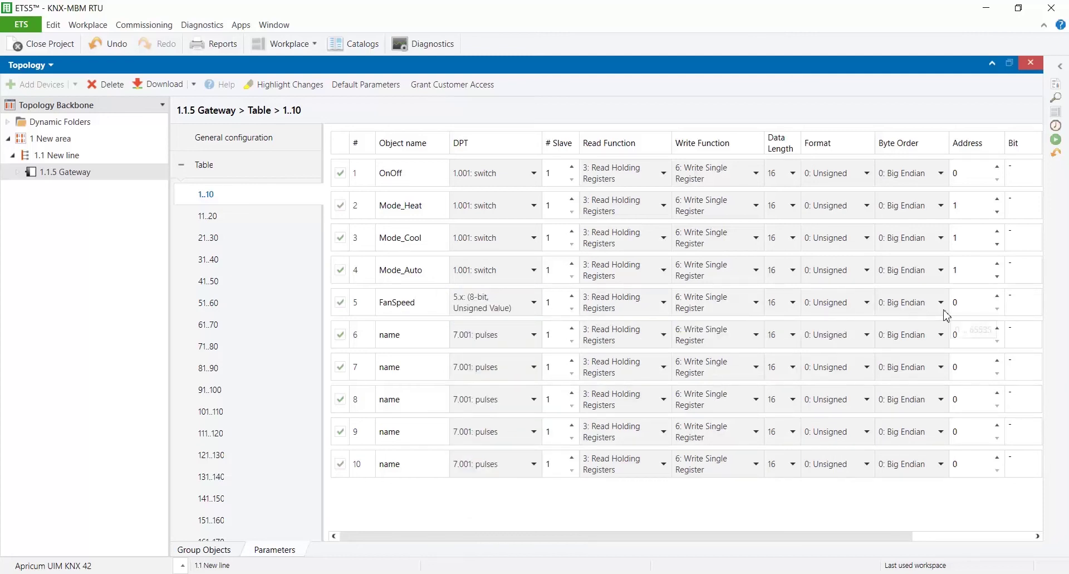
{"action": "left_click", "coordinate": [998, 297]}
{"action": "left_click", "coordinate": [998, 297]}
{"action": "left_click", "coordinate": [513, 334]}
{"action": "left_click", "coordinate": [507, 369]}
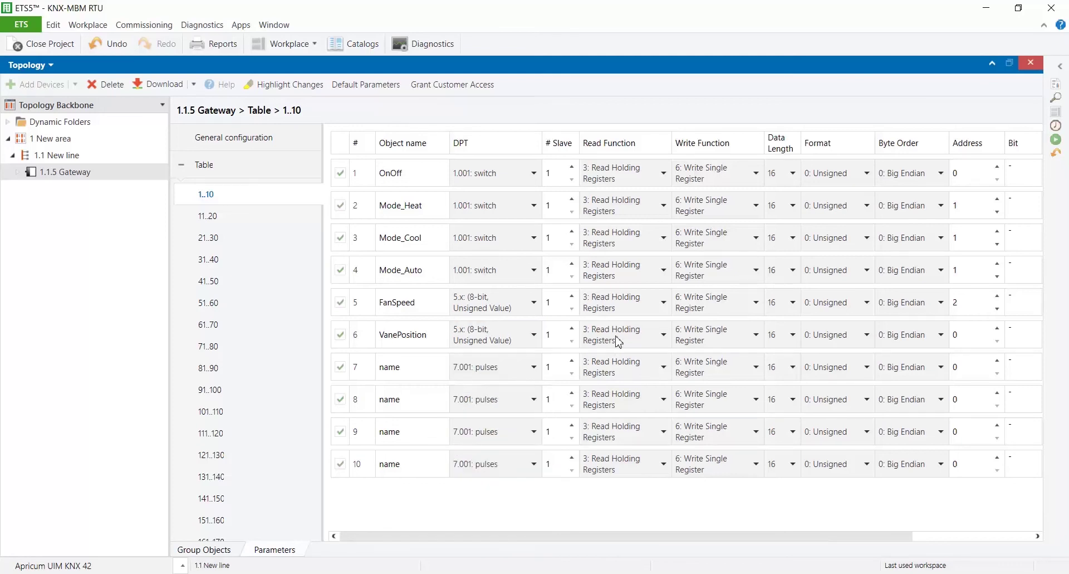
{"action": "left_click", "coordinate": [998, 329]}
{"action": "left_click", "coordinate": [997, 329]}
Make Temp_SP a 9.001 temperature at Modbus address 4, divided by 10
{"action": "left_click", "coordinate": [534, 367]}
{"action": "scroll", "coordinate": [525, 456], "scroll_direction": "down", "scroll_amount": 3}
{"action": "scroll", "coordinate": [522, 456], "scroll_direction": "down", "scroll_amount": 4}
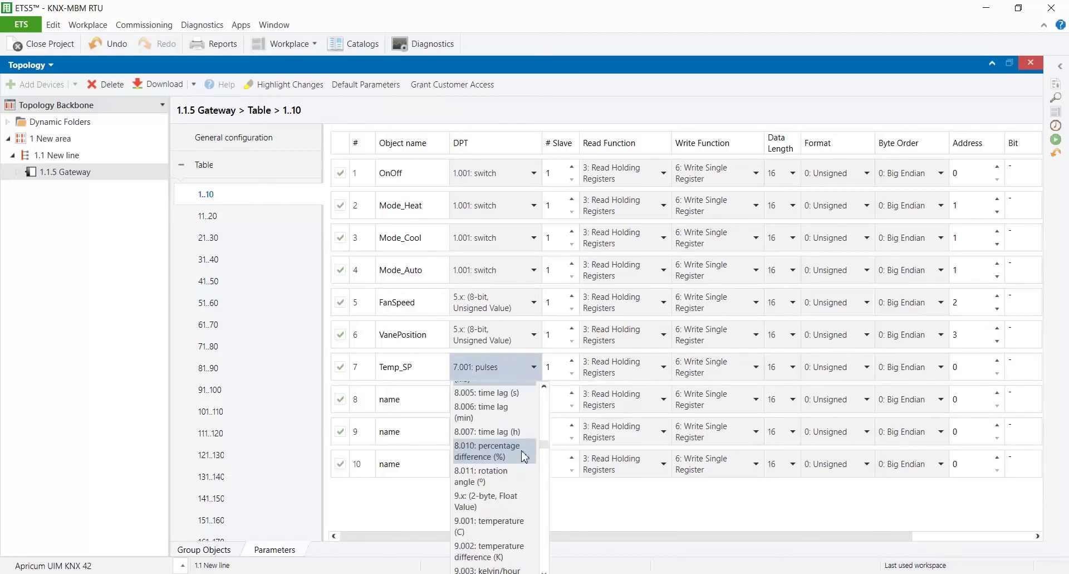
{"action": "left_click", "coordinate": [518, 525]}
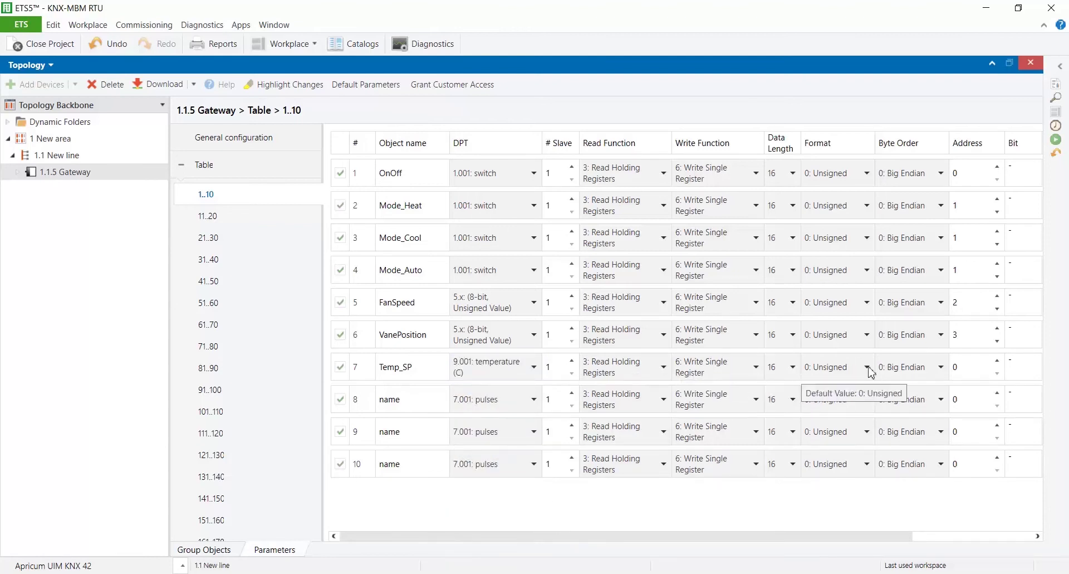
{"action": "left_click", "coordinate": [997, 361]}
{"action": "left_click", "coordinate": [997, 360]}
{"action": "left_click", "coordinate": [997, 360]}
{"action": "left_click", "coordinate": [997, 360]}
{"action": "left_click", "coordinate": [935, 536]}
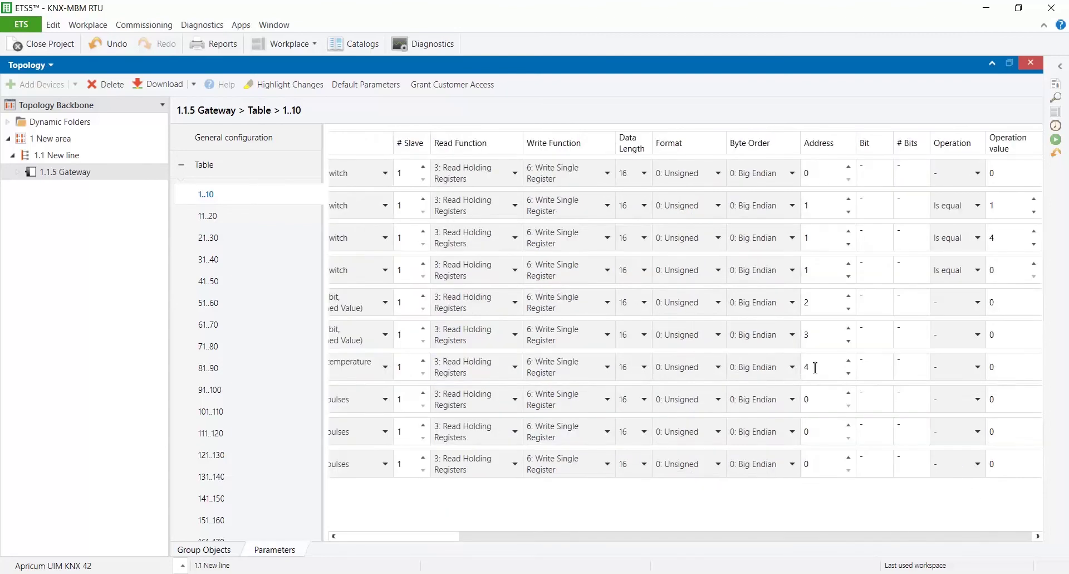
{"action": "left_click", "coordinate": [981, 370]}
{"action": "left_click", "coordinate": [954, 421]}
{"action": "left_click", "coordinate": [390, 536]}
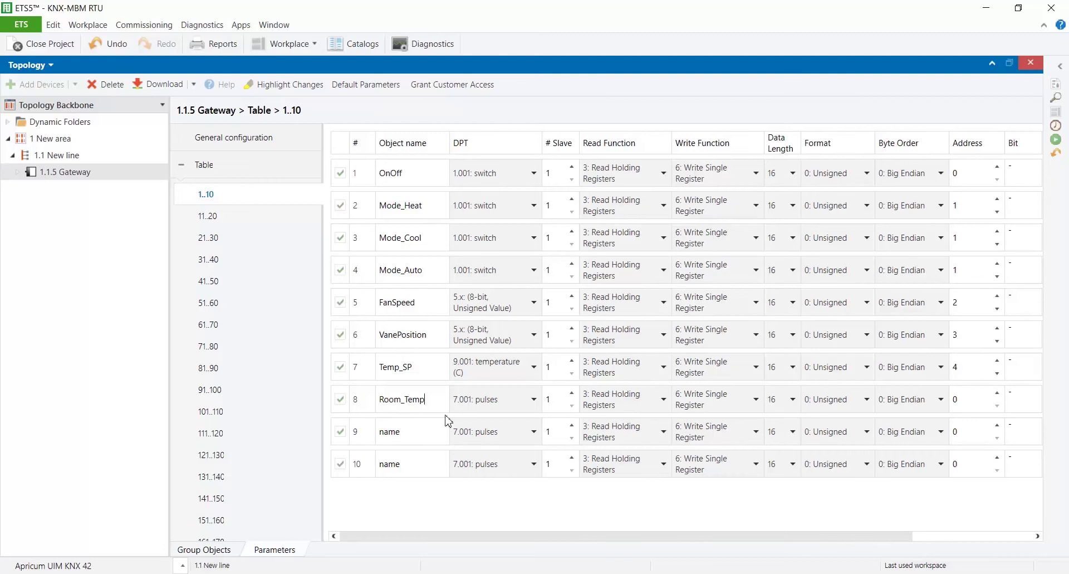
Make Room_Temp a read-only 9.001 temperature at Modbus address 5, divided by 10
{"action": "left_click", "coordinate": [534, 400]}
{"action": "scroll", "coordinate": [508, 328], "scroll_direction": "down", "scroll_amount": 3}
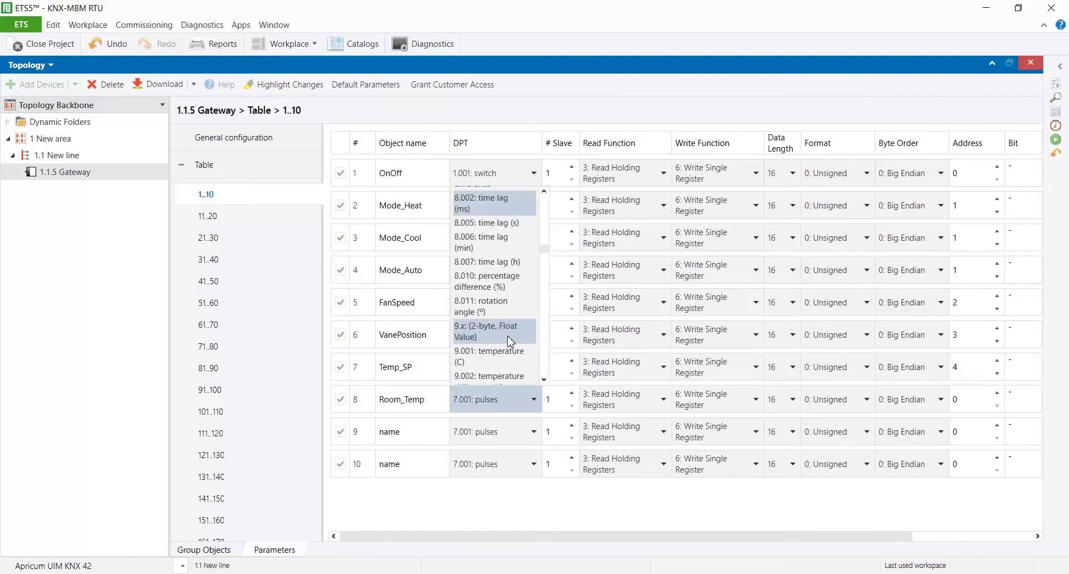
{"action": "left_click", "coordinate": [504, 353]}
{"action": "left_click", "coordinate": [756, 400]}
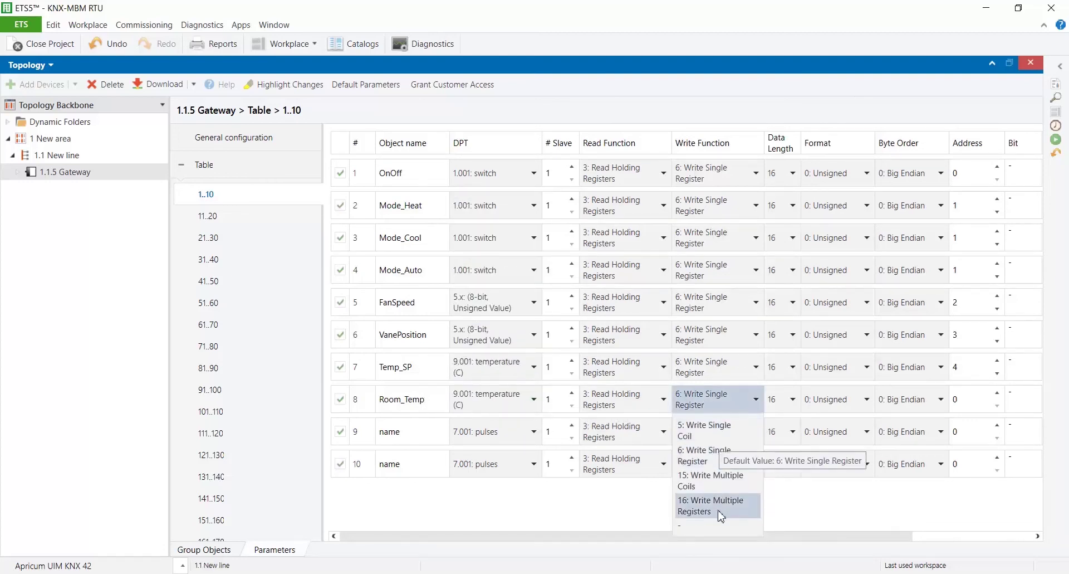
{"action": "left_click", "coordinate": [711, 417]}
{"action": "left_click", "coordinate": [998, 394]}
{"action": "left_click", "coordinate": [997, 393]}
{"action": "left_click", "coordinate": [997, 393]}
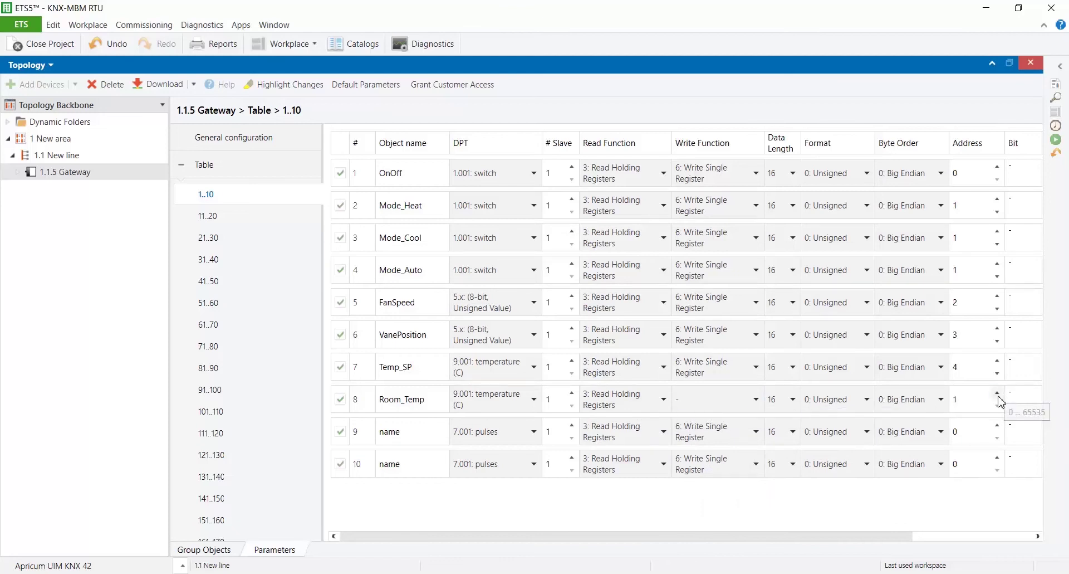
{"action": "left_click", "coordinate": [998, 393]}
{"action": "left_click", "coordinate": [998, 393]}
{"action": "left_click", "coordinate": [948, 537]}
{"action": "left_click", "coordinate": [978, 399]}
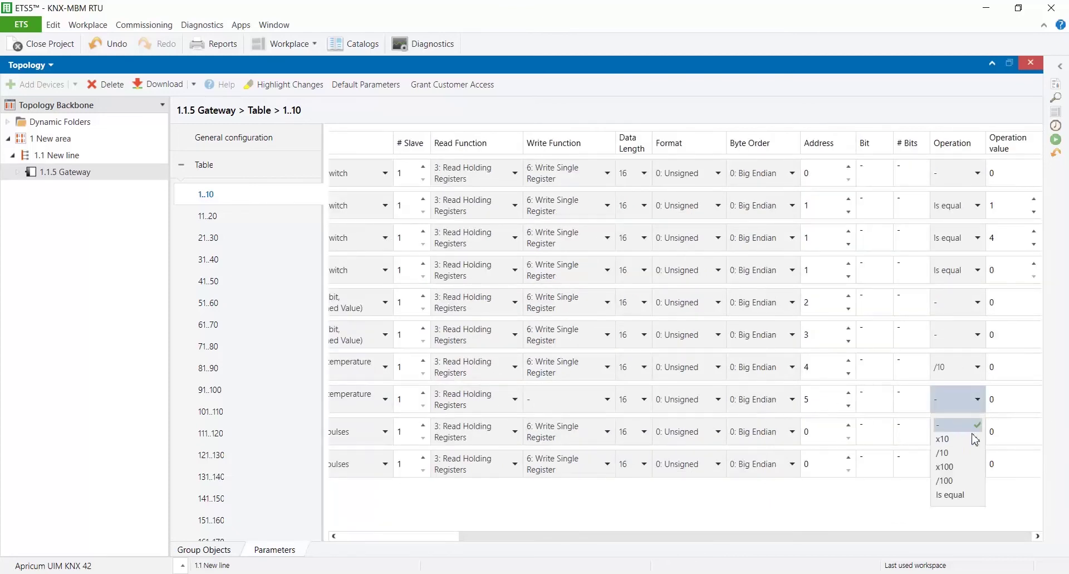
{"action": "left_click", "coordinate": [947, 438]}
{"action": "left_click", "coordinate": [426, 536]}
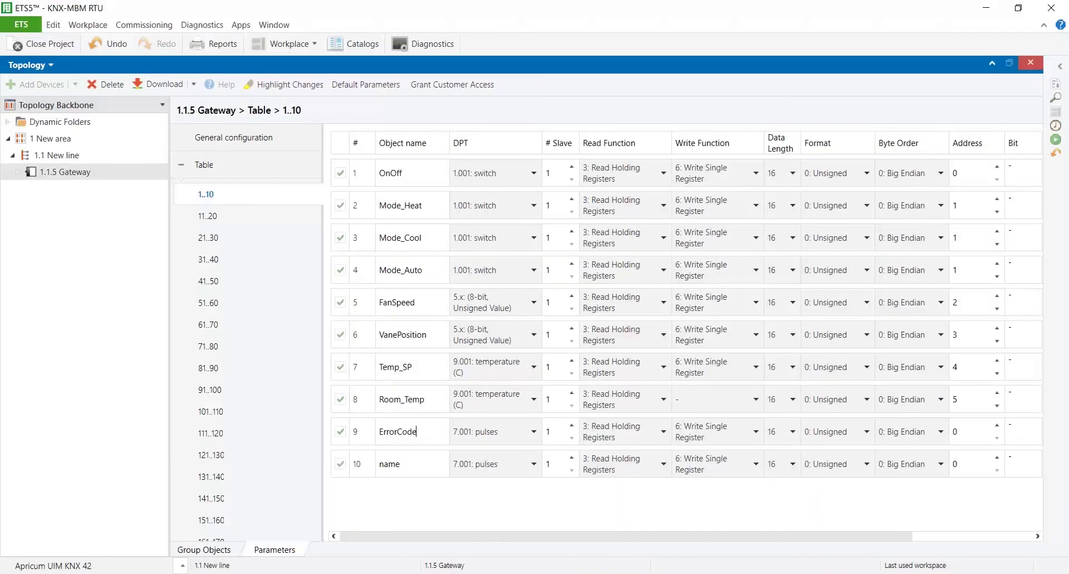
Make ErrorCode a read-only 7.x value at address 11, and deactivate signal 10
{"action": "left_click", "coordinate": [533, 432]}
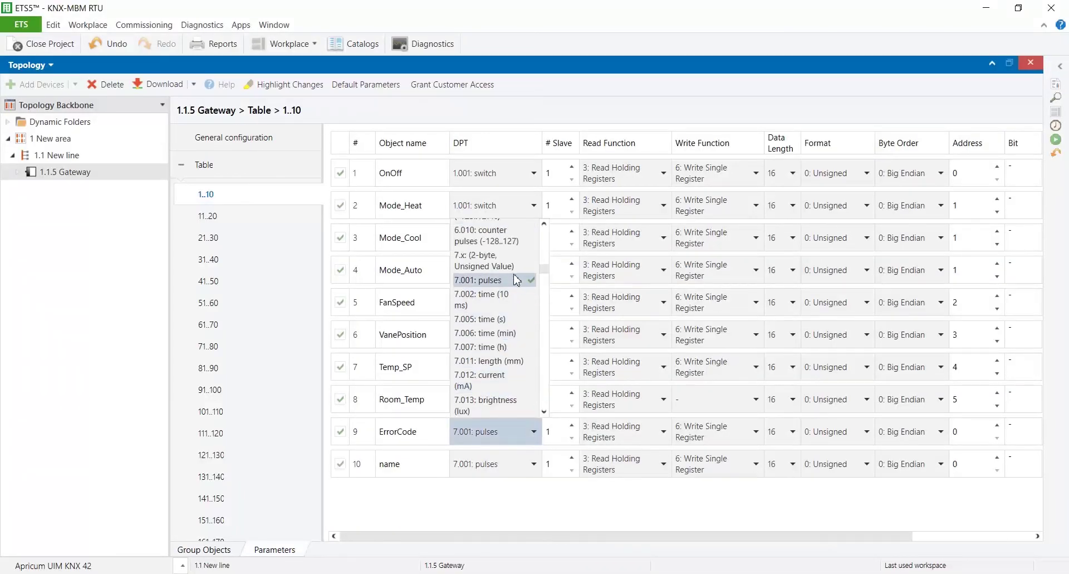
{"action": "left_click", "coordinate": [490, 260]}
{"action": "left_click", "coordinate": [756, 432]}
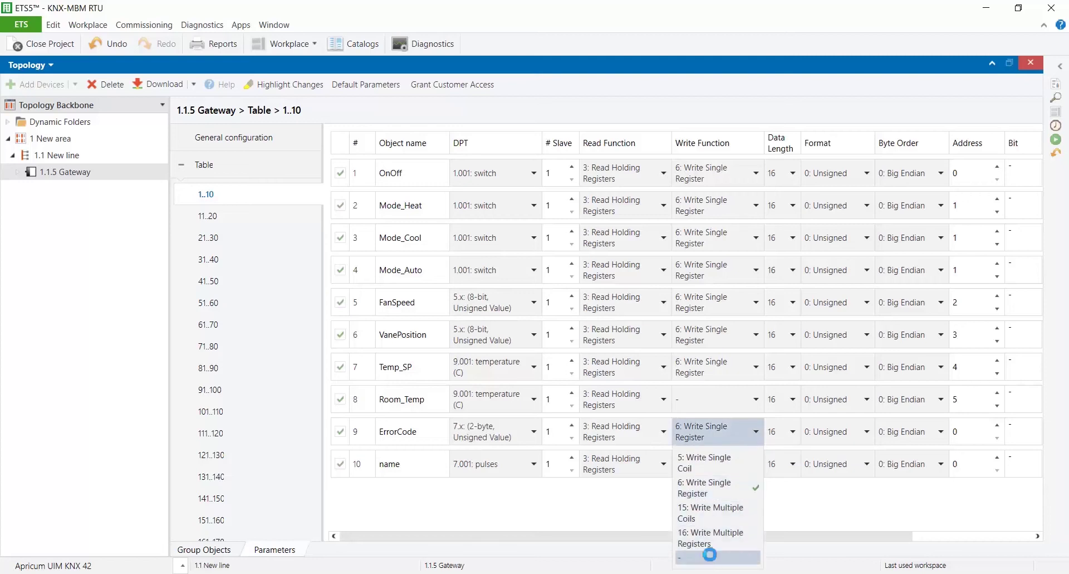
{"action": "left_click", "coordinate": [707, 552]}
{"action": "left_click", "coordinate": [968, 436]}
{"action": "type", "text": "11"}
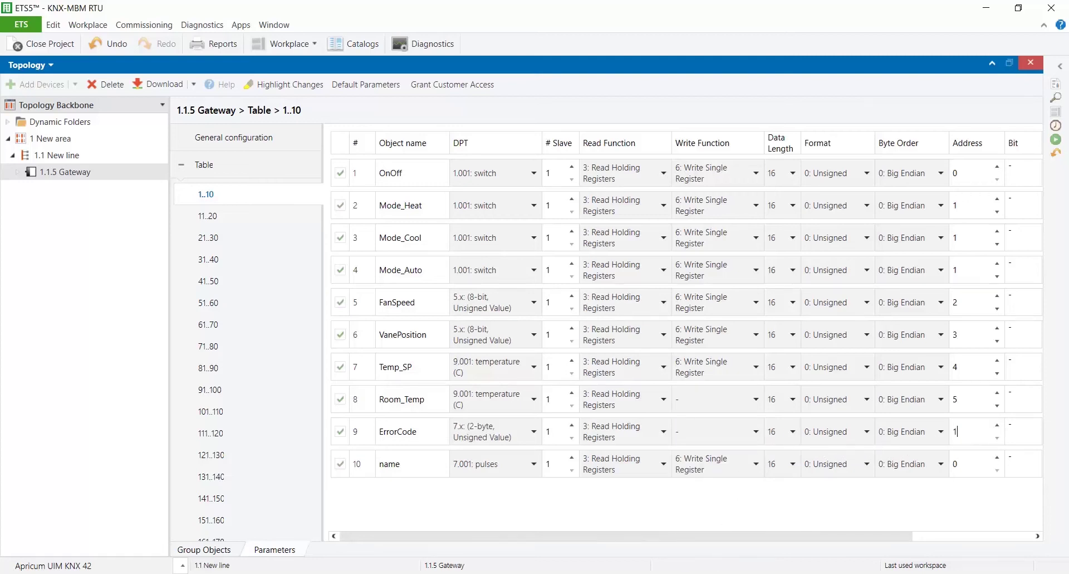
{"action": "left_click", "coordinate": [342, 465]}
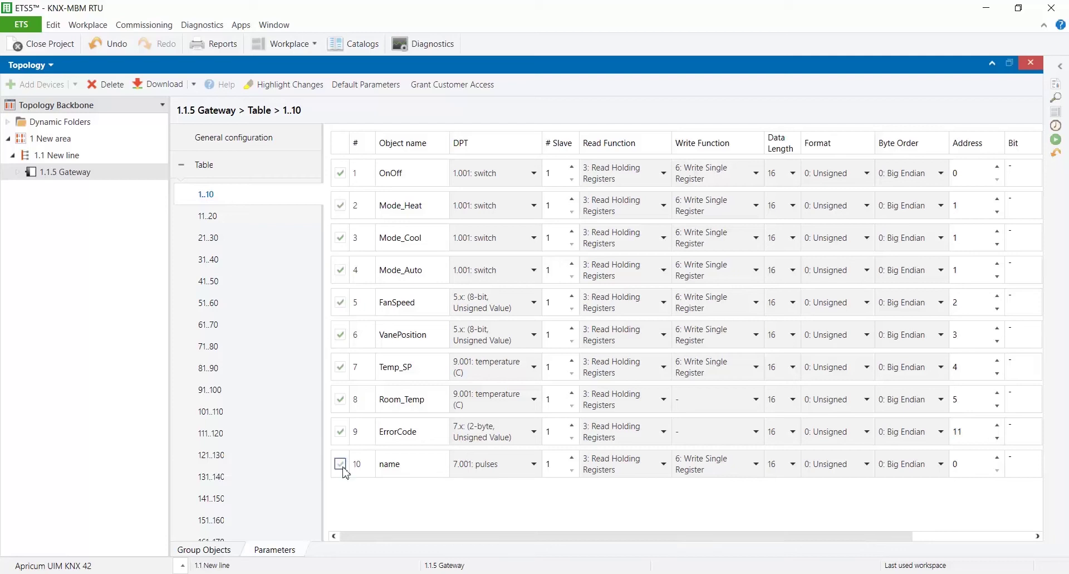
Reduce Number of signals to 9, then review the signal table and the Gateway's group objects
{"action": "left_click", "coordinate": [264, 146]}
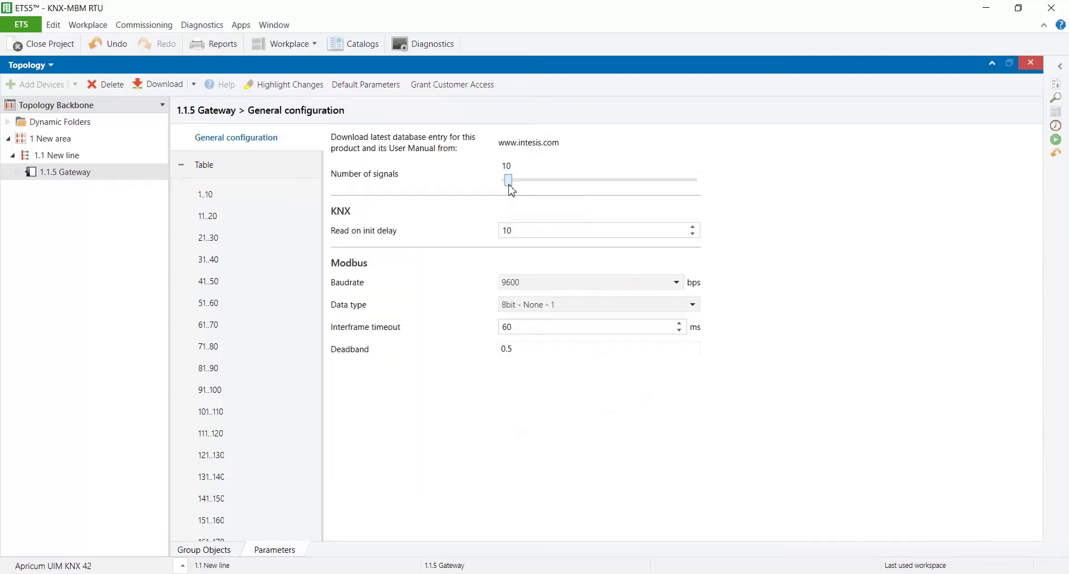
{"action": "left_click_drag", "start_coordinate": [509, 185], "coordinate": [510, 186]}
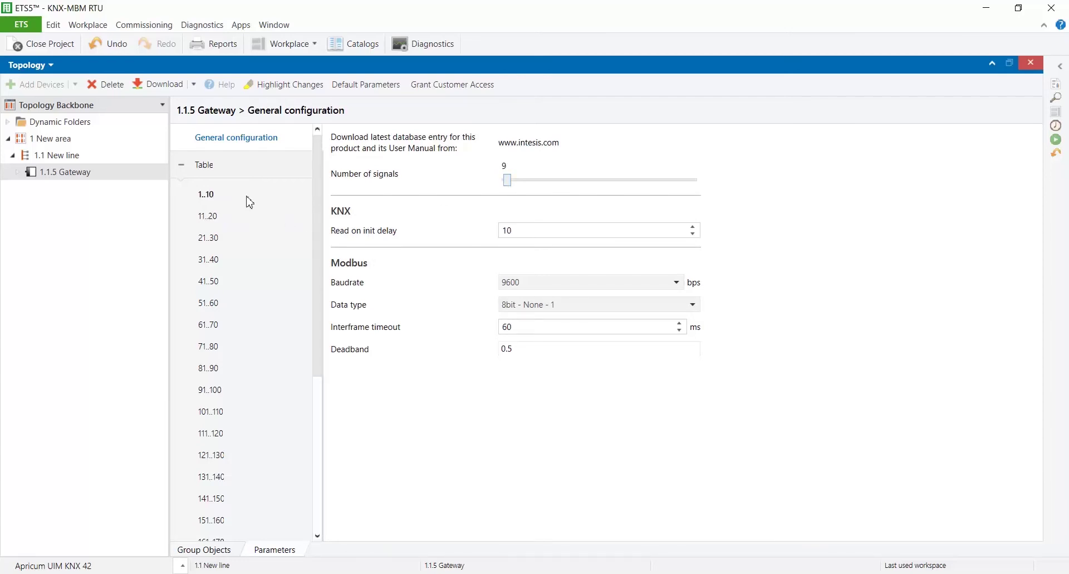
{"action": "left_click", "coordinate": [216, 196]}
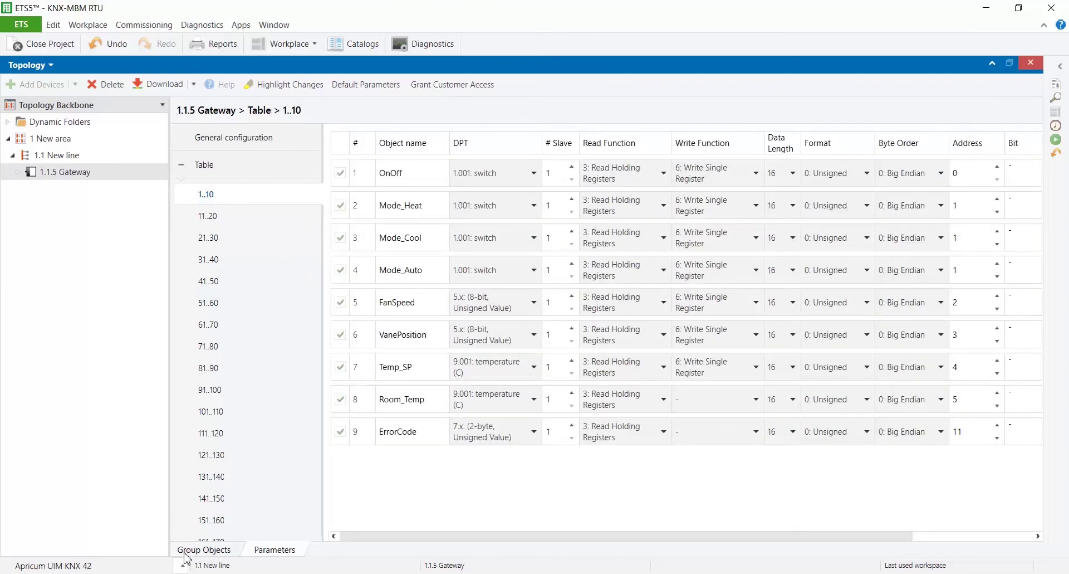
{"action": "left_click", "coordinate": [203, 550]}
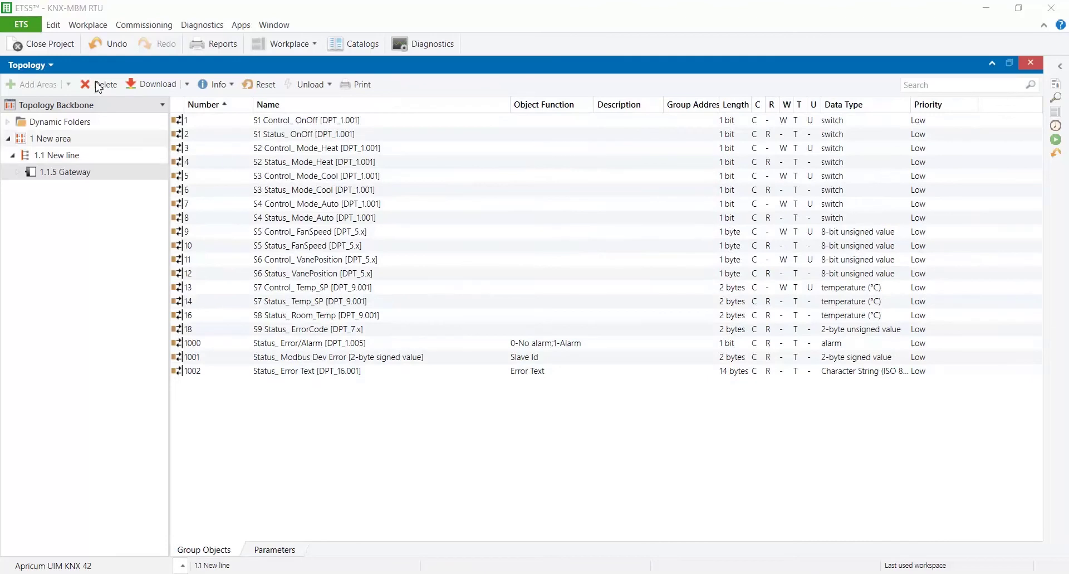
{"action": "left_click", "coordinate": [33, 65]}
In Group Addresses, create main group 0 named 'Main Group'
{"action": "left_click", "coordinate": [62, 105]}
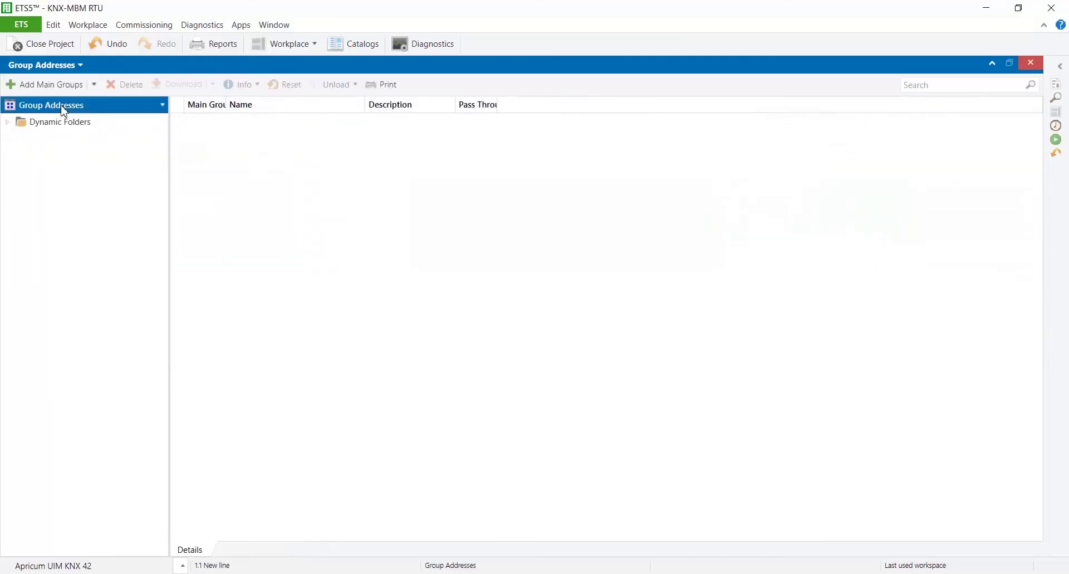
{"action": "left_click", "coordinate": [56, 86]}
{"action": "type", "text": "Main Gr"}
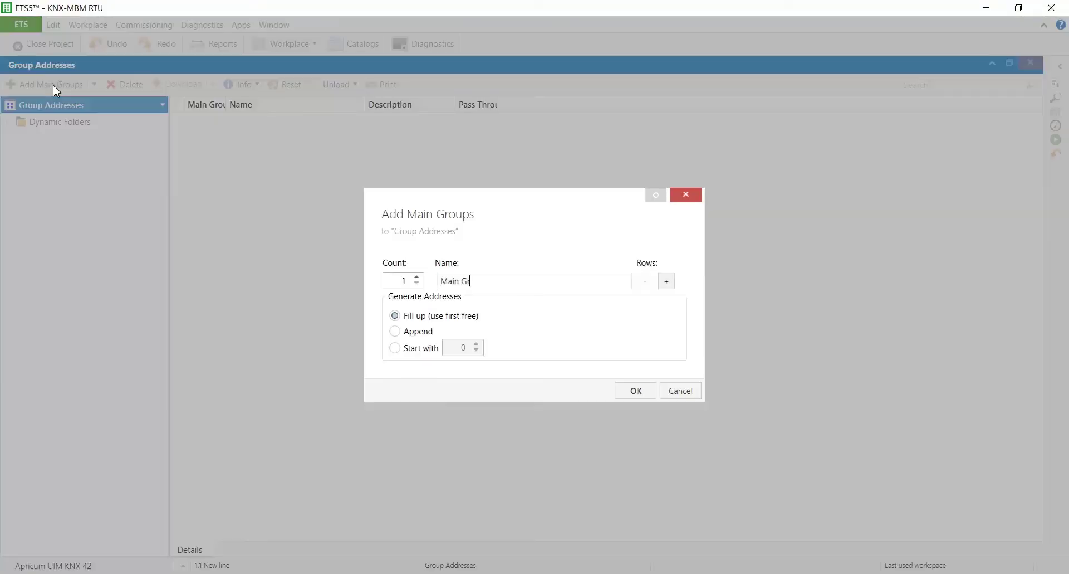
{"action": "type", "text": "oup"}
{"action": "left_click", "coordinate": [636, 390]}
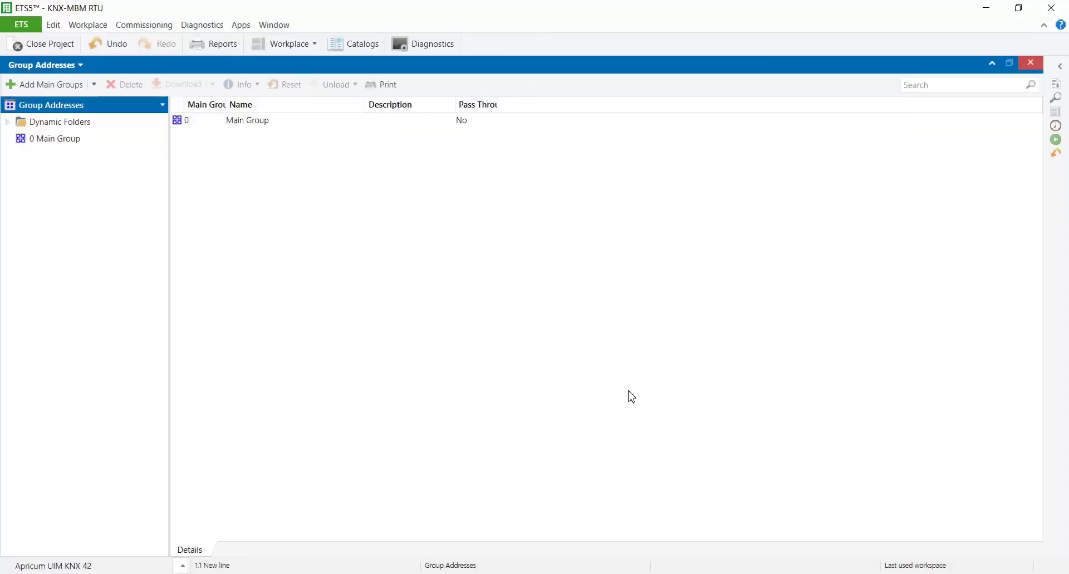
Add middle groups 0/0 StatusSignals and 0/1 CommandSignals under Main Group
{"action": "left_click", "coordinate": [61, 138]}
{"action": "left_click", "coordinate": [49, 85]}
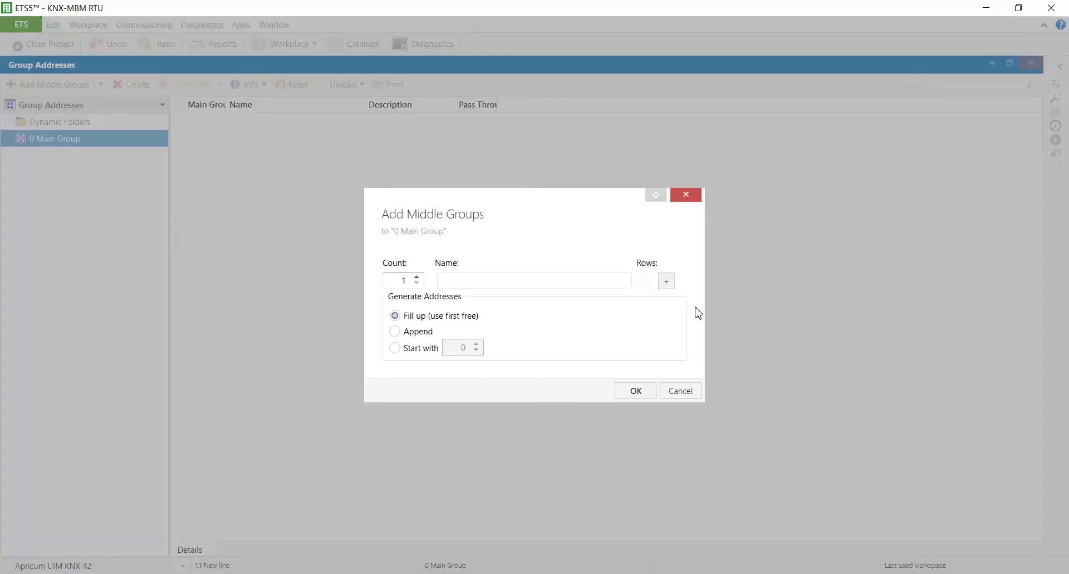
{"action": "left_click", "coordinate": [667, 281]}
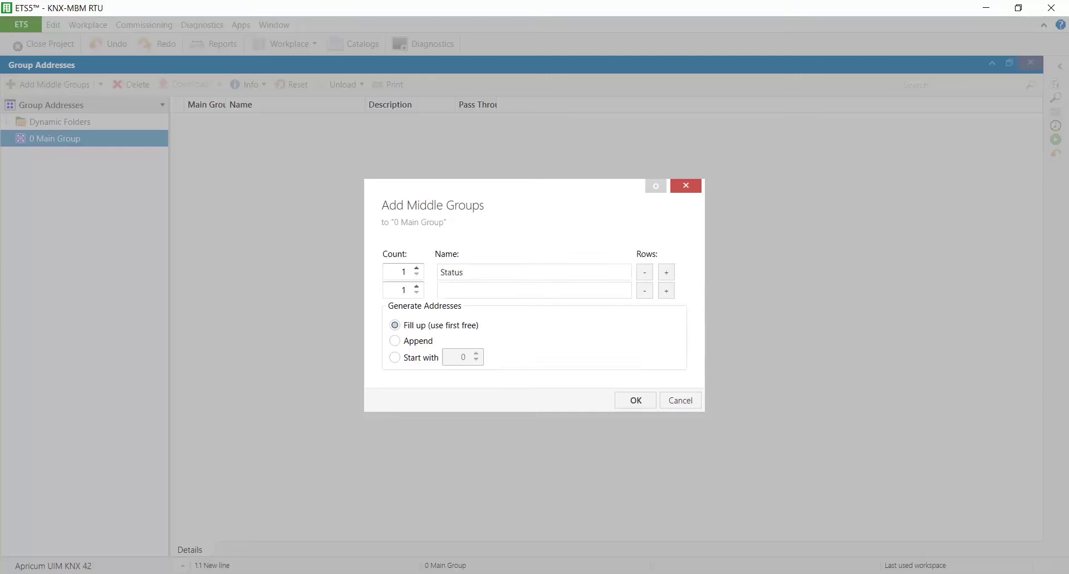
{"action": "type", "text": "StatusSignals"}
{"action": "key", "text": "Tab"}
{"action": "left_click", "coordinate": [511, 290]}
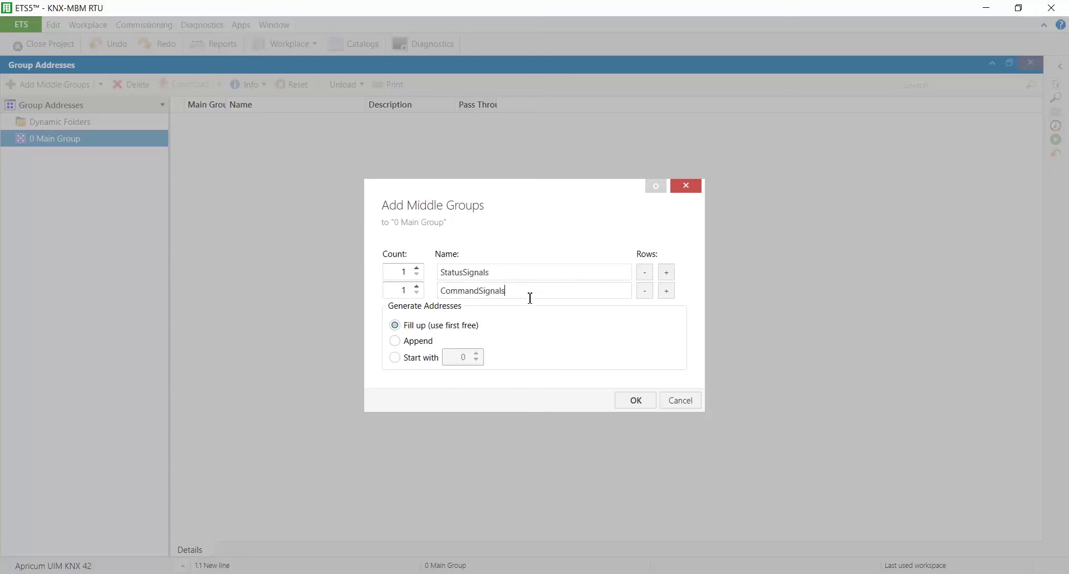
{"action": "left_click", "coordinate": [634, 400]}
{"action": "left_click", "coordinate": [9, 139]}
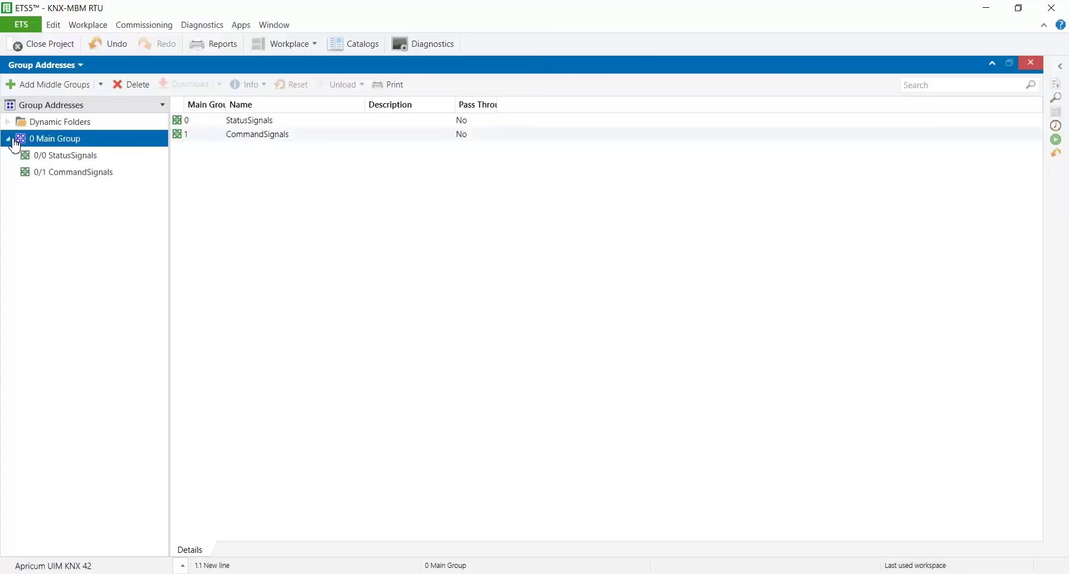
Add addresses 0/0/1–0/0/9 (OnOff, Mode_Heat, Mode_Cool, Mode_Auto, FanSpeed, VanePosition, Temp_SP, Room_Temp, ErrorCode)
{"action": "left_click", "coordinate": [46, 161]}
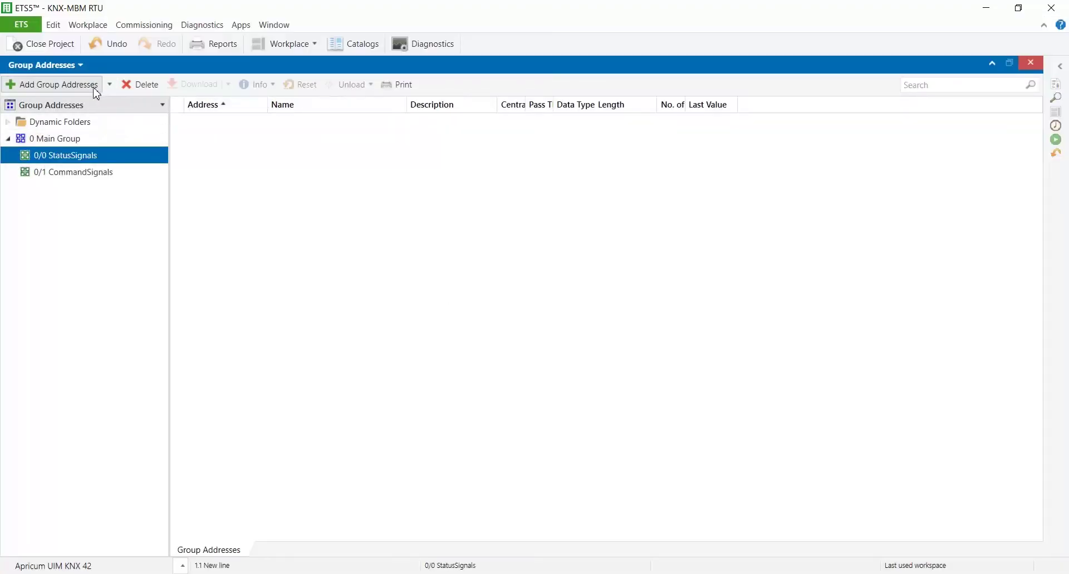
{"action": "left_click", "coordinate": [96, 87]}
{"action": "left_click", "coordinate": [667, 282]}
{"action": "left_click", "coordinate": [671, 282]}
{"action": "left_click", "coordinate": [671, 282]}
{"action": "left_click", "coordinate": [672, 282]}
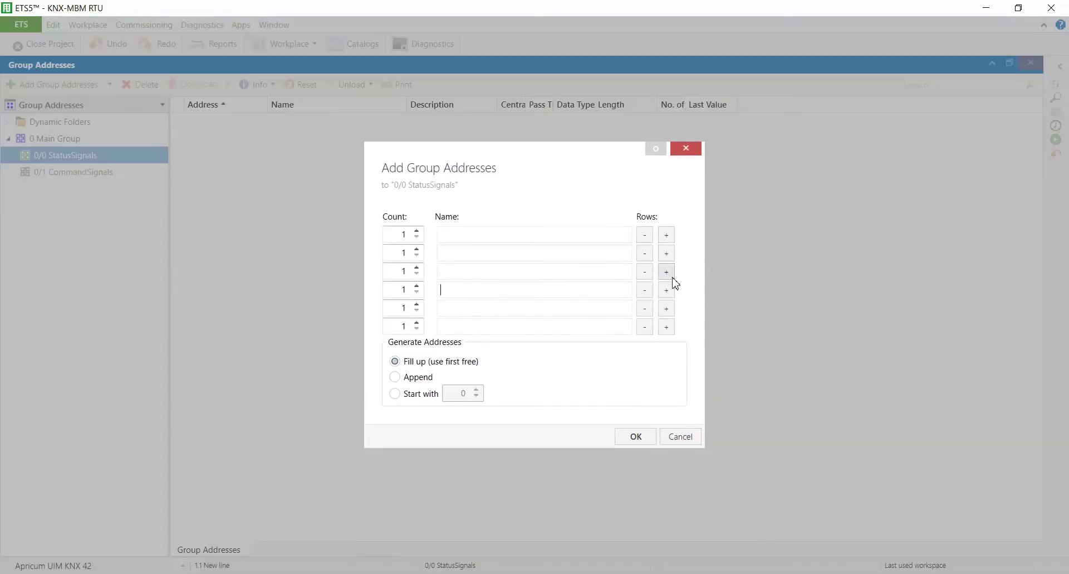
{"action": "left_click", "coordinate": [673, 282]}
{"action": "left_click", "coordinate": [673, 282]}
{"action": "left_click", "coordinate": [673, 281]}
{"action": "type", "text": "OnOf"}
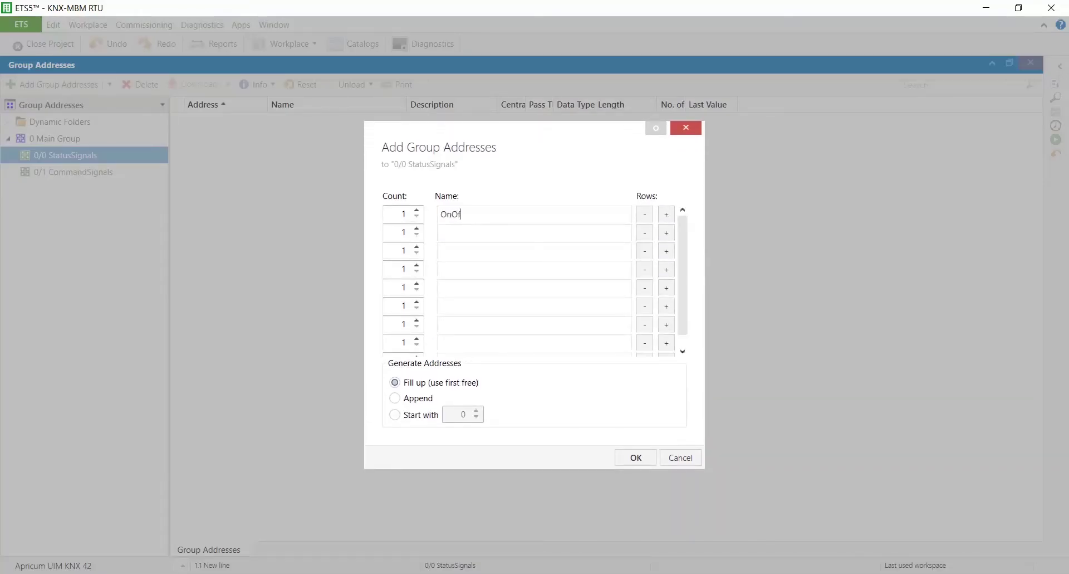
{"action": "type", "text": "f"}
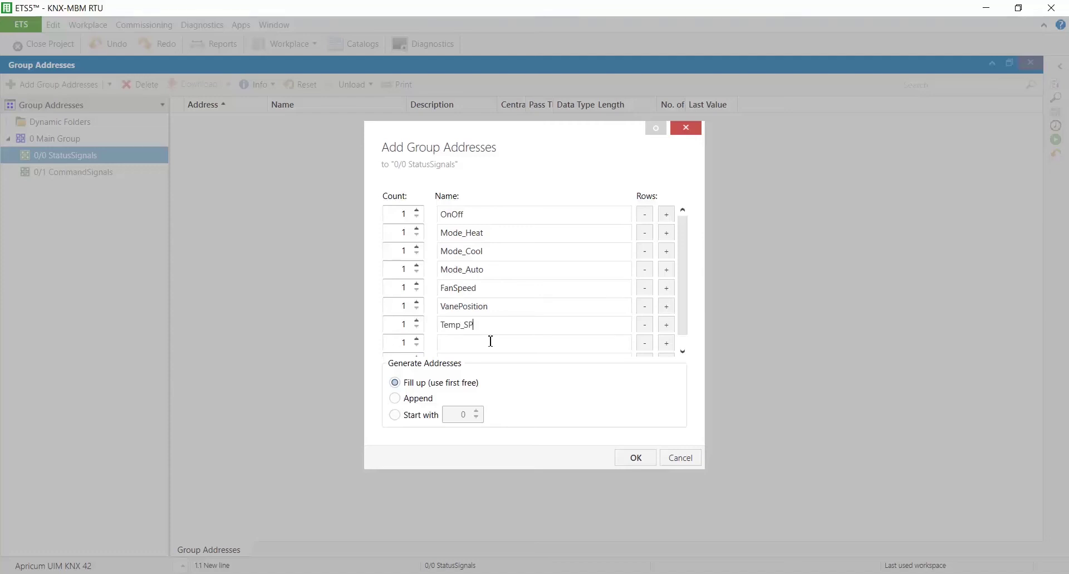
{"action": "type", "text": "emp"}
{"action": "left_click", "coordinate": [550, 354]}
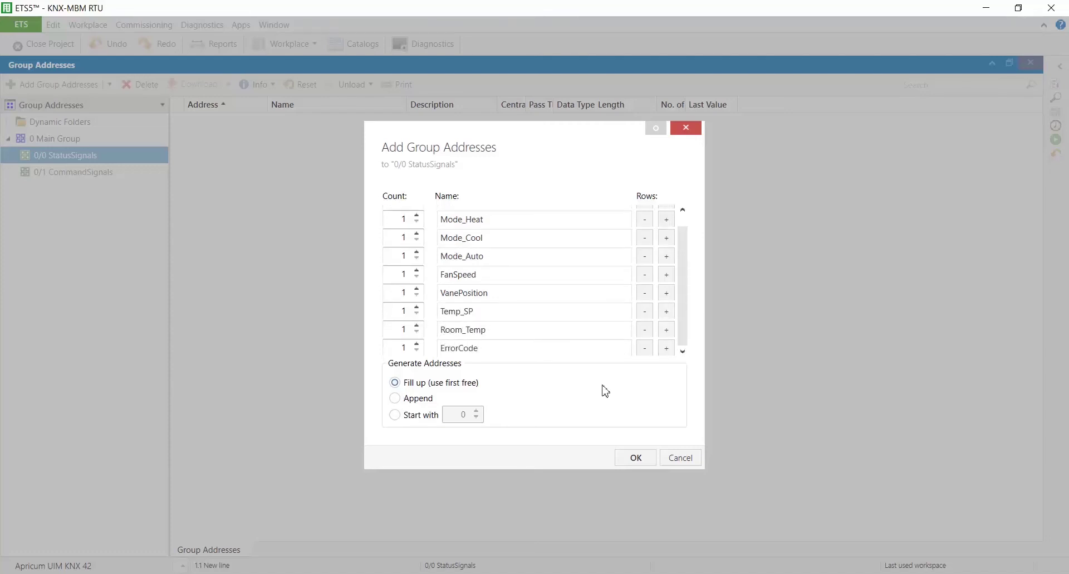
{"action": "left_click", "coordinate": [630, 457]}
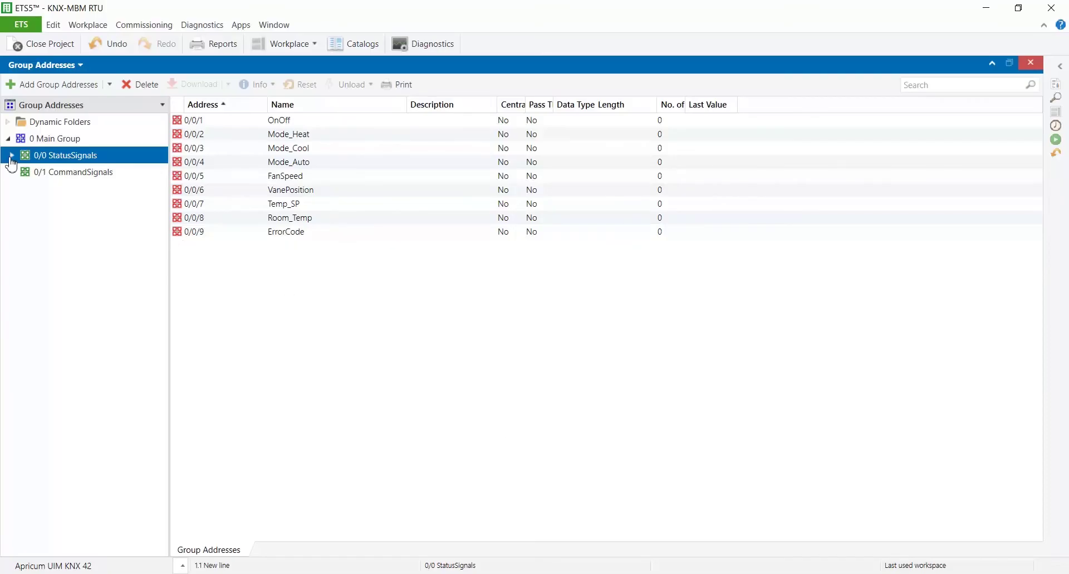
{"action": "left_click", "coordinate": [11, 157]}
{"action": "left_click", "coordinate": [67, 322]}
Create addresses 0/1/0–0/1/6 (OnOff, Mode_Heat, Mode_Cool, Mode_Auto, FanSpeed, VanePosition, Temp_SP) under CommandSignals
{"action": "left_click", "coordinate": [53, 84]}
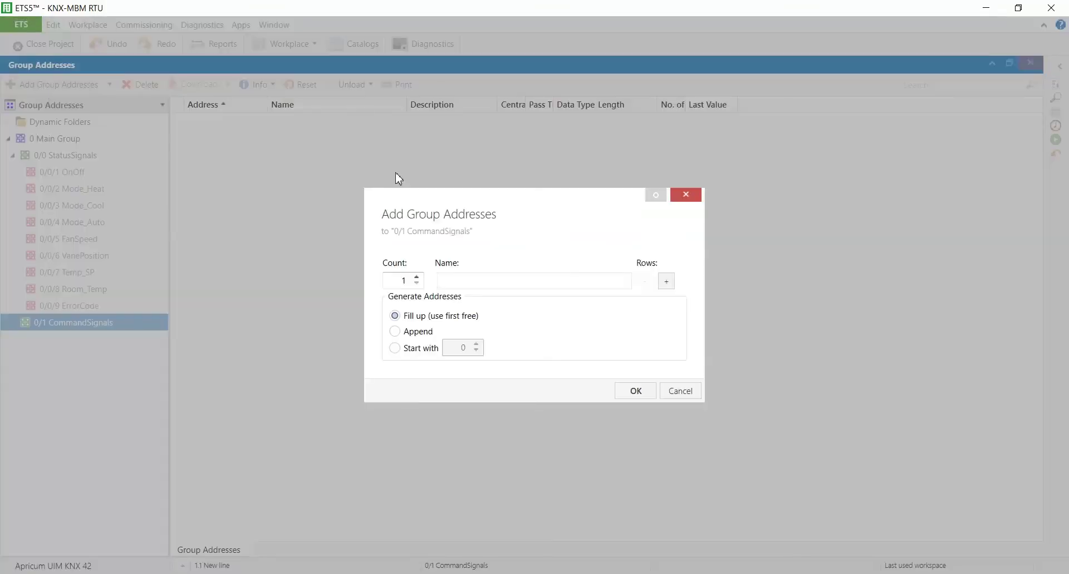
{"action": "left_click", "coordinate": [666, 284]}
{"action": "left_click", "coordinate": [666, 284]}
{"action": "left_click", "coordinate": [666, 285]}
{"action": "left_click", "coordinate": [666, 285]}
{"action": "left_click", "coordinate": [667, 285]}
{"action": "left_click", "coordinate": [666, 285]}
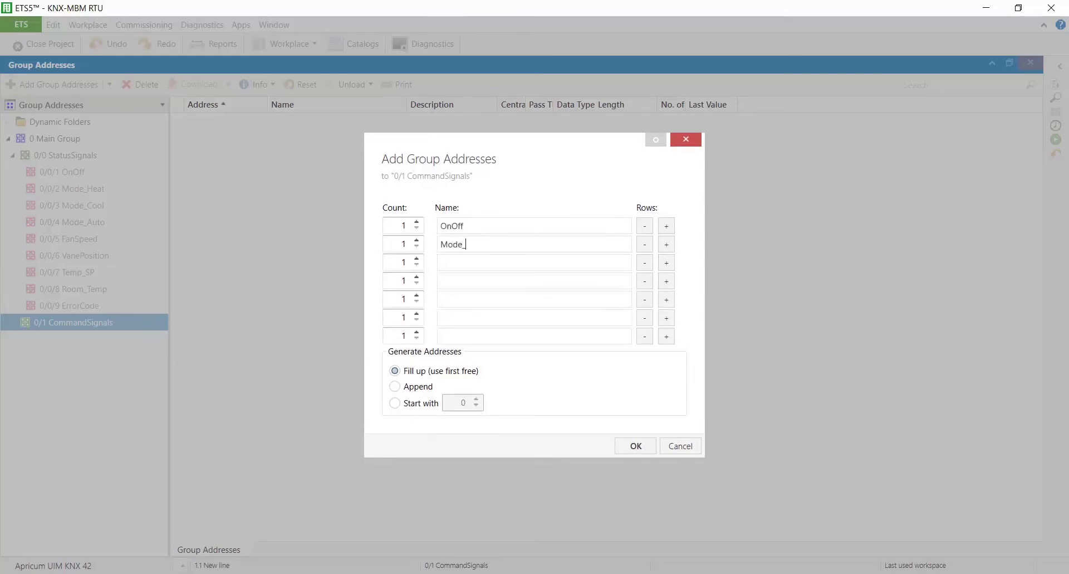
{"action": "type", "text": "Heat"}
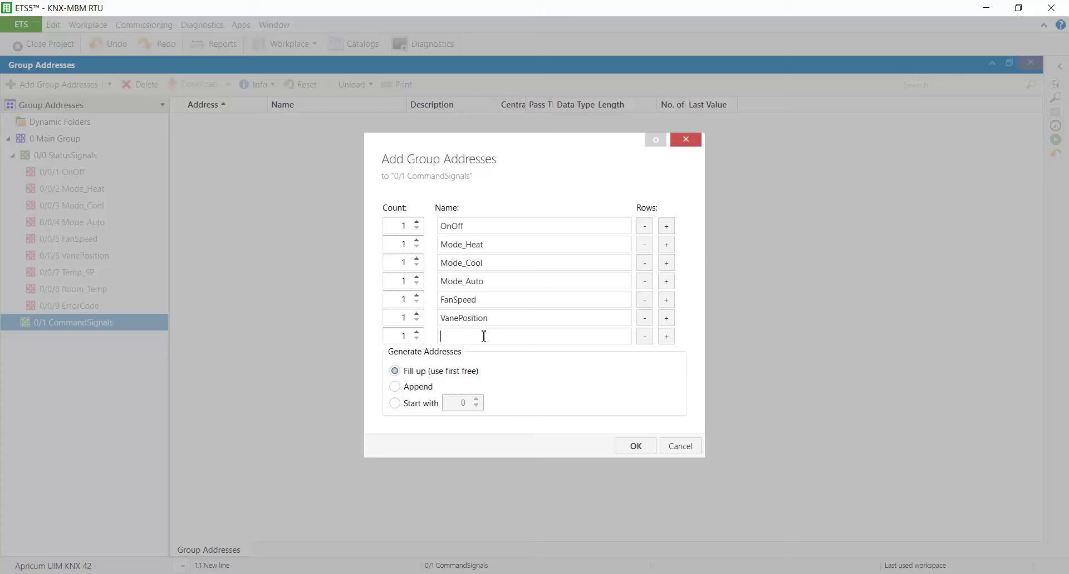
{"action": "left_click", "coordinate": [620, 448]}
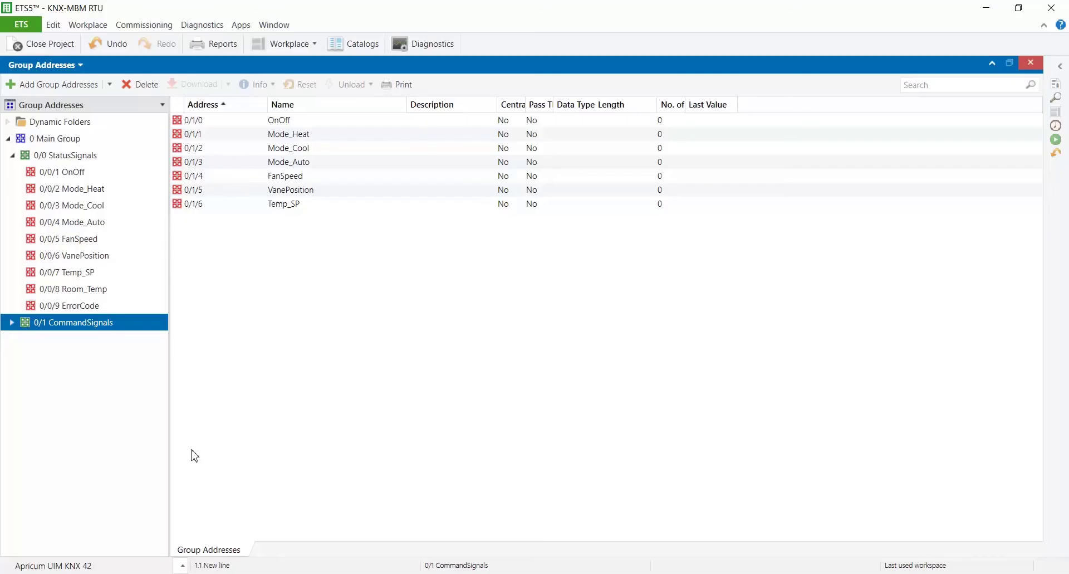
{"action": "left_click", "coordinate": [12, 322]}
Show the 1.1.5 Gateway's group objects in Topology beside a Group Addresses panel
{"action": "left_click", "coordinate": [60, 66]}
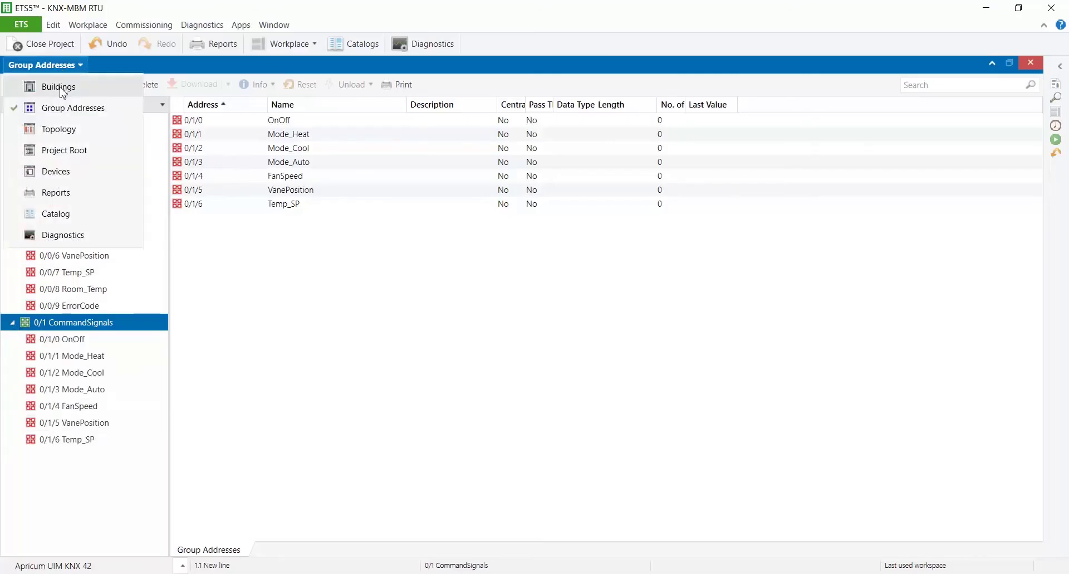
{"action": "left_click", "coordinate": [51, 129]}
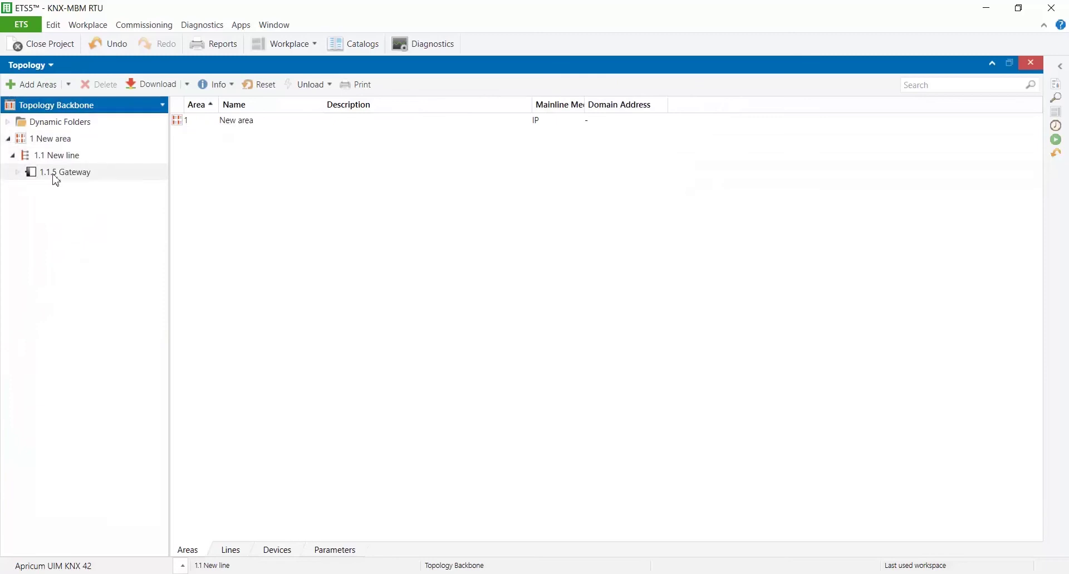
{"action": "left_click", "coordinate": [54, 176]}
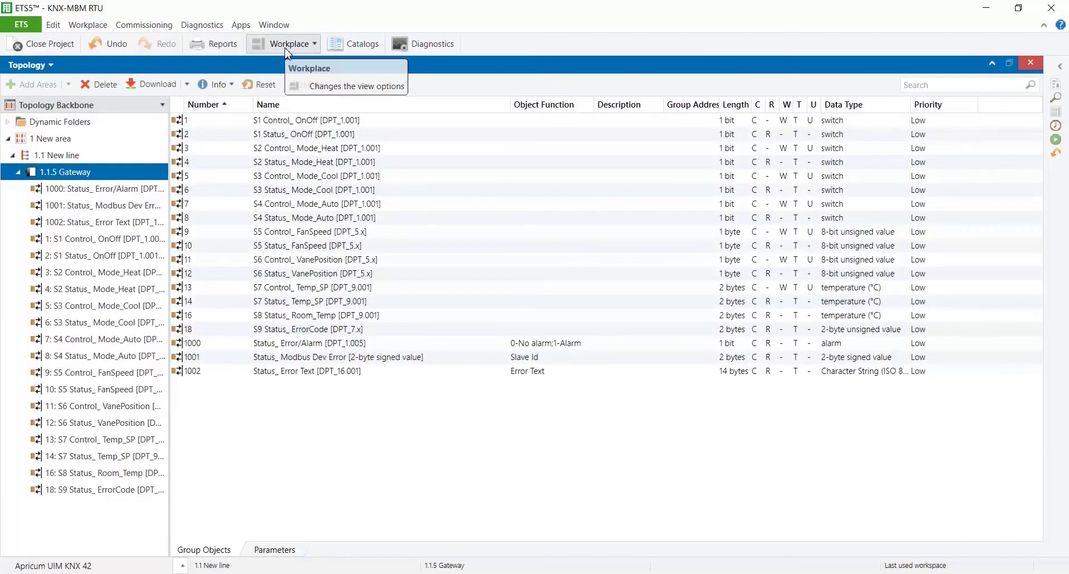
{"action": "left_click", "coordinate": [284, 44]}
{"action": "mouse_move", "coordinate": [299, 113]}
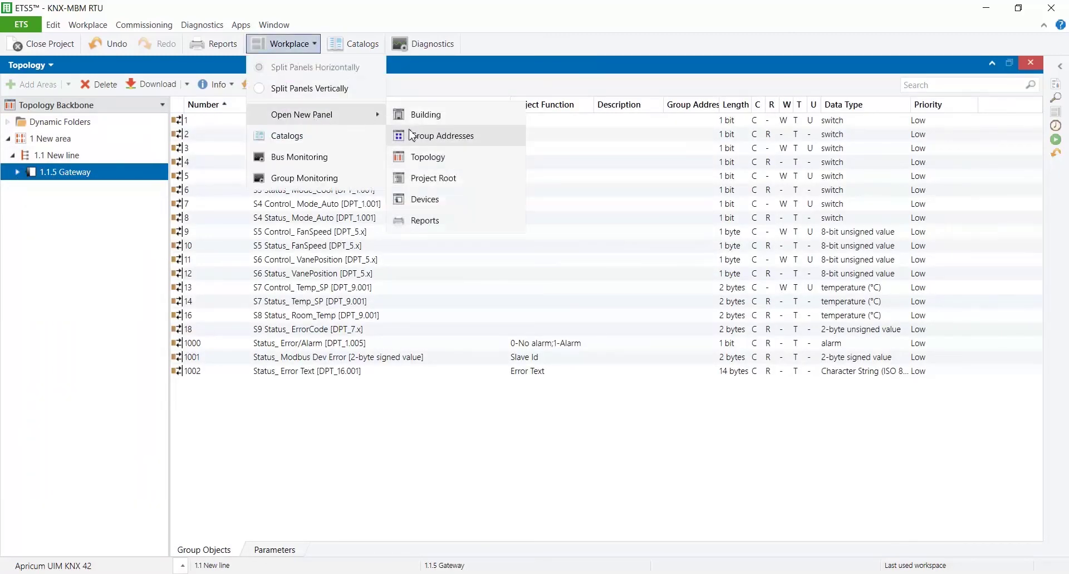
{"action": "left_click", "coordinate": [415, 137]}
{"action": "left_click", "coordinate": [8, 391]}
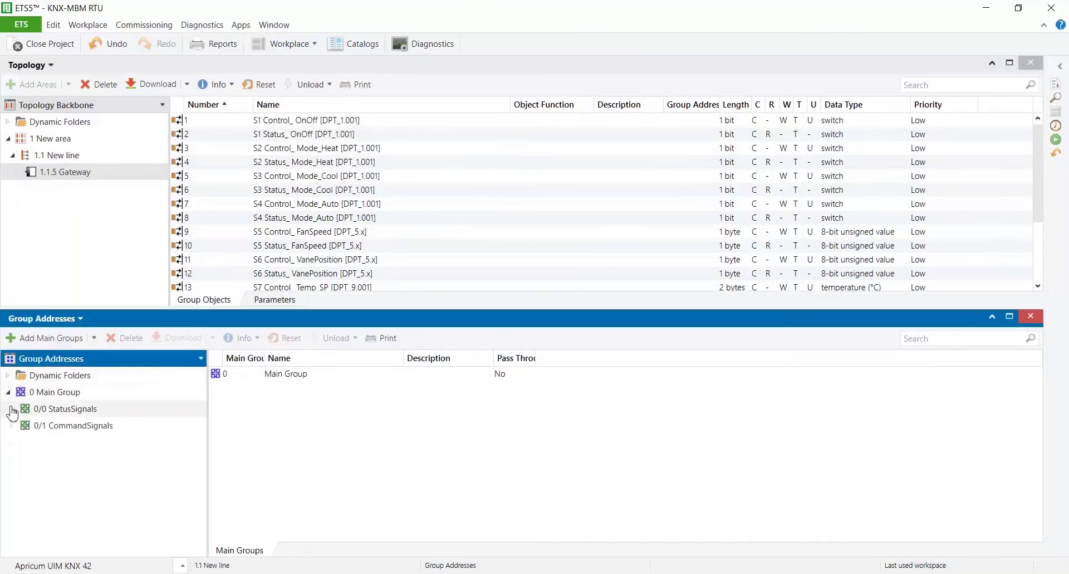
{"action": "left_click", "coordinate": [12, 409]}
Link status addresses 0/0/1 OnOff through 0/0/9 ErrorCode to the gateway's Status objects
{"action": "left_click_drag", "start_coordinate": [61, 425], "coordinate": [480, 141]}
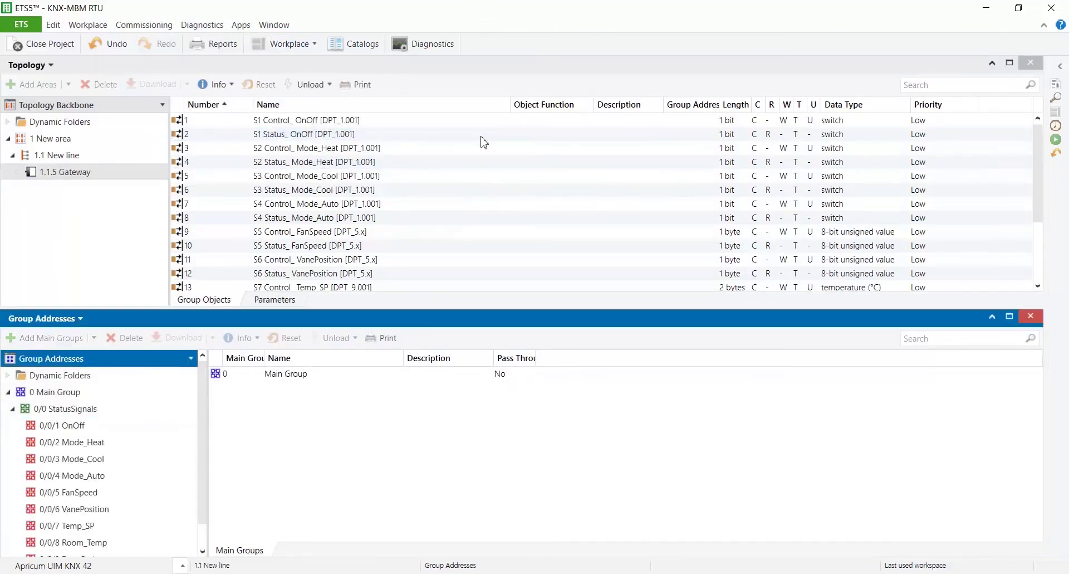
{"action": "left_click_drag", "start_coordinate": [72, 442], "coordinate": [339, 166]}
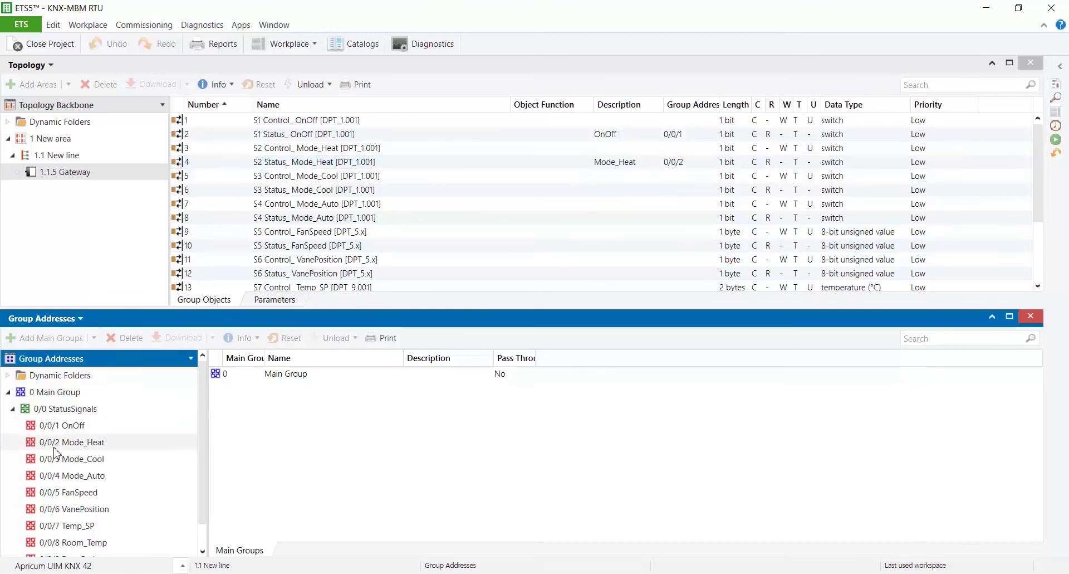
{"action": "left_click", "coordinate": [83, 459]}
{"action": "left_click_drag", "start_coordinate": [83, 458], "coordinate": [301, 192]}
{"action": "left_click_drag", "start_coordinate": [72, 476], "coordinate": [290, 192]}
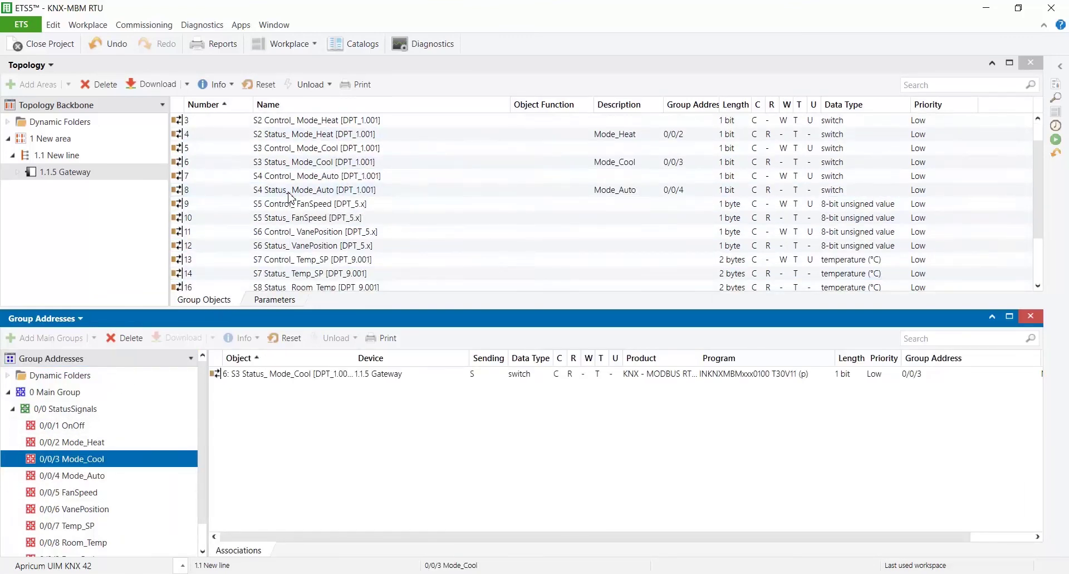
{"action": "left_click_drag", "start_coordinate": [67, 491], "coordinate": [301, 205]}
{"action": "left_click_drag", "start_coordinate": [72, 509], "coordinate": [273, 239]}
{"action": "left_click_drag", "start_coordinate": [72, 542], "coordinate": [301, 218]}
{"action": "left_click", "coordinate": [204, 538]}
{"action": "left_click_drag", "start_coordinate": [73, 531], "coordinate": [301, 234]}
Link command addresses 0/1/0 OnOff through 0/1/6 Temp_SP to the gateway's Control objects
{"action": "left_click", "coordinate": [13, 381]}
{"action": "left_click", "coordinate": [12, 426]}
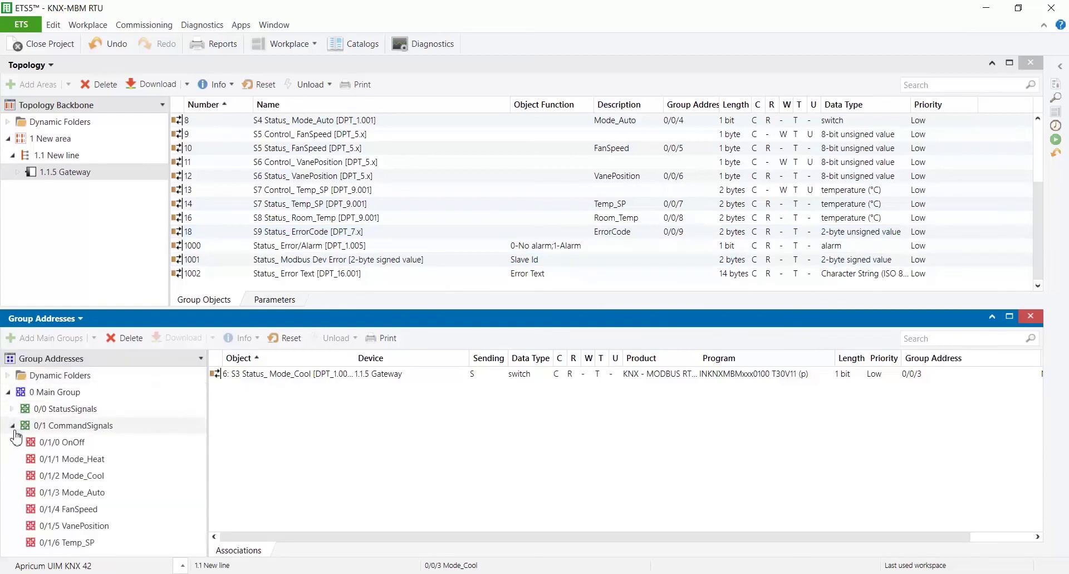
{"action": "left_click", "coordinate": [65, 171]}
{"action": "left_click_drag", "start_coordinate": [62, 442], "coordinate": [259, 121]}
{"action": "left_click_drag", "start_coordinate": [71, 458], "coordinate": [260, 148]}
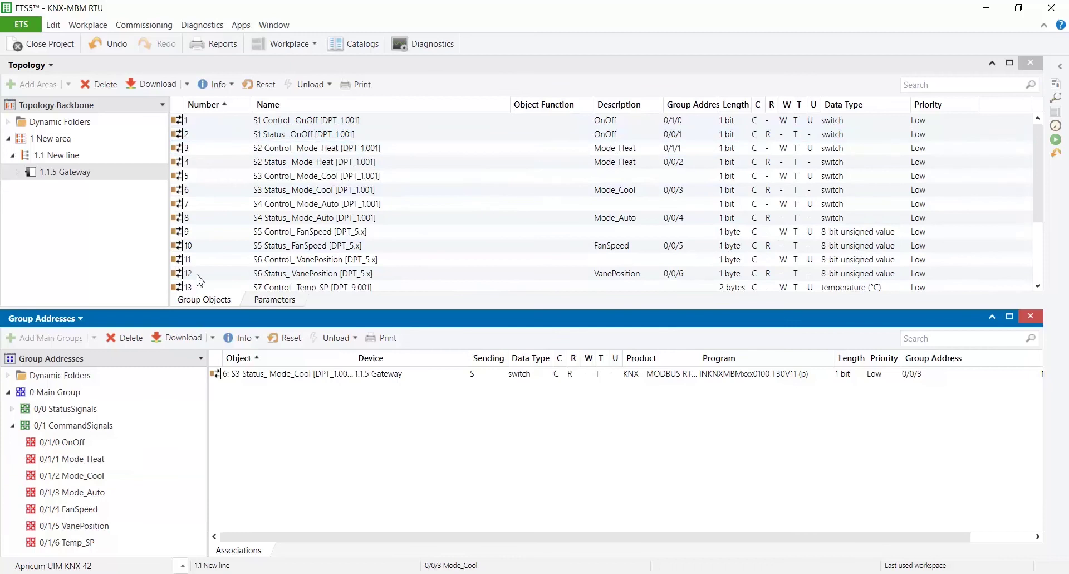
{"action": "left_click_drag", "start_coordinate": [66, 475], "coordinate": [261, 148]}
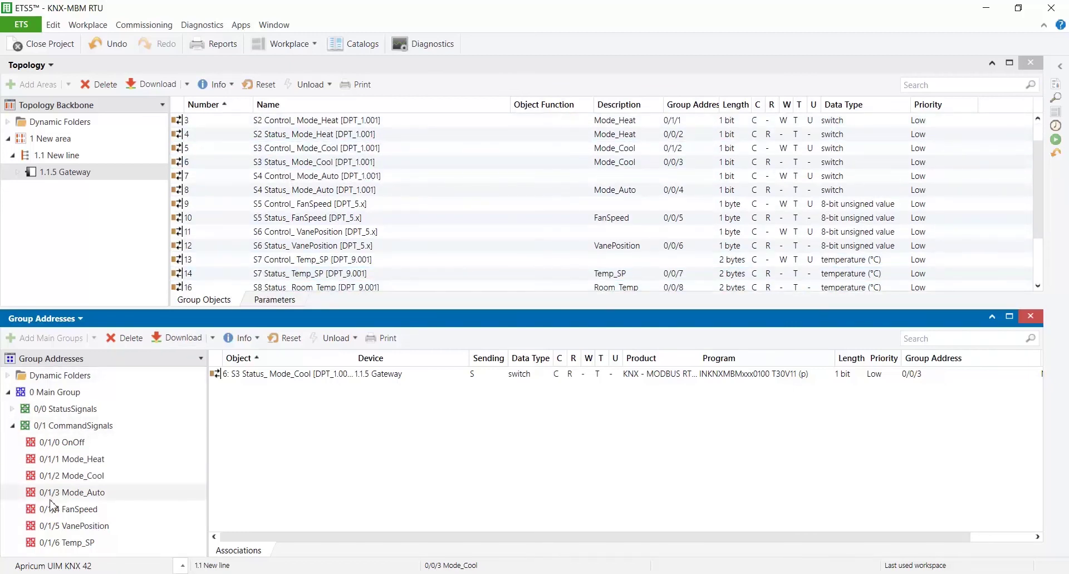
{"action": "left_click_drag", "start_coordinate": [55, 492], "coordinate": [262, 148]}
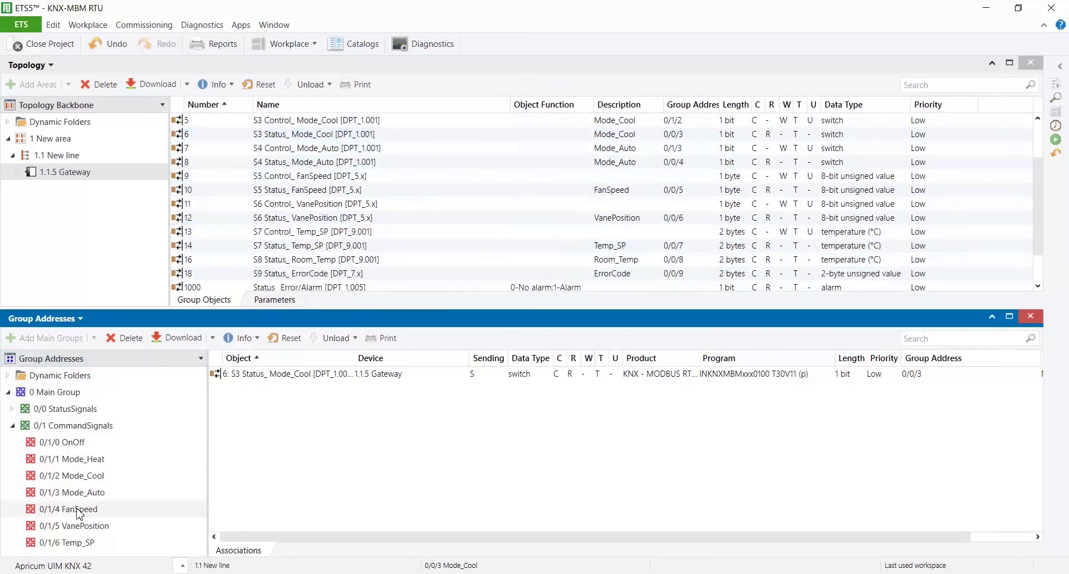
{"action": "left_click_drag", "start_coordinate": [79, 513], "coordinate": [262, 170]}
{"action": "left_click_drag", "start_coordinate": [70, 525], "coordinate": [281, 190]}
{"action": "left_click_drag", "start_coordinate": [72, 540], "coordinate": [283, 191]}
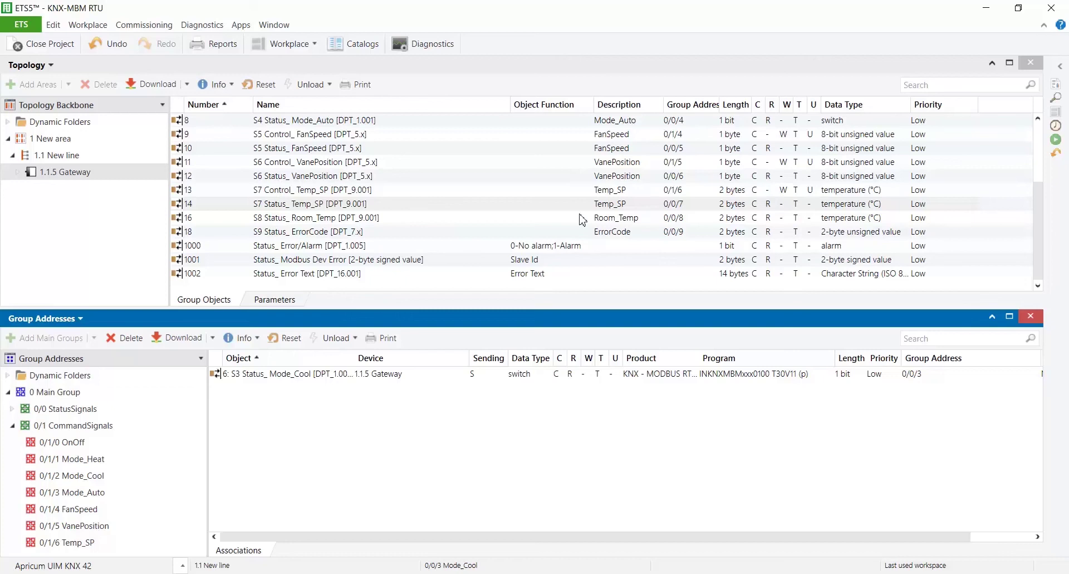
Run Download all to the 1.1.5 Gateway, then close Pending Operations once finished
{"action": "left_click", "coordinate": [186, 84]}
{"action": "left_click", "coordinate": [223, 105]}
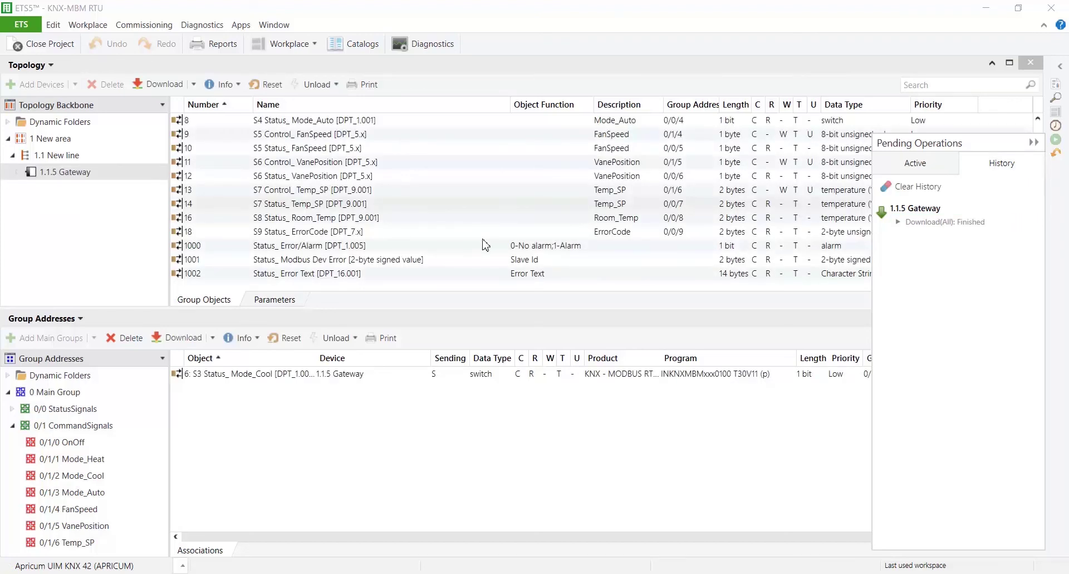
{"action": "left_click", "coordinate": [1034, 142]}
Start a maximized Group Monitor and tile ETS5 right, Modbus Slave left
{"action": "left_click", "coordinate": [1030, 318]}
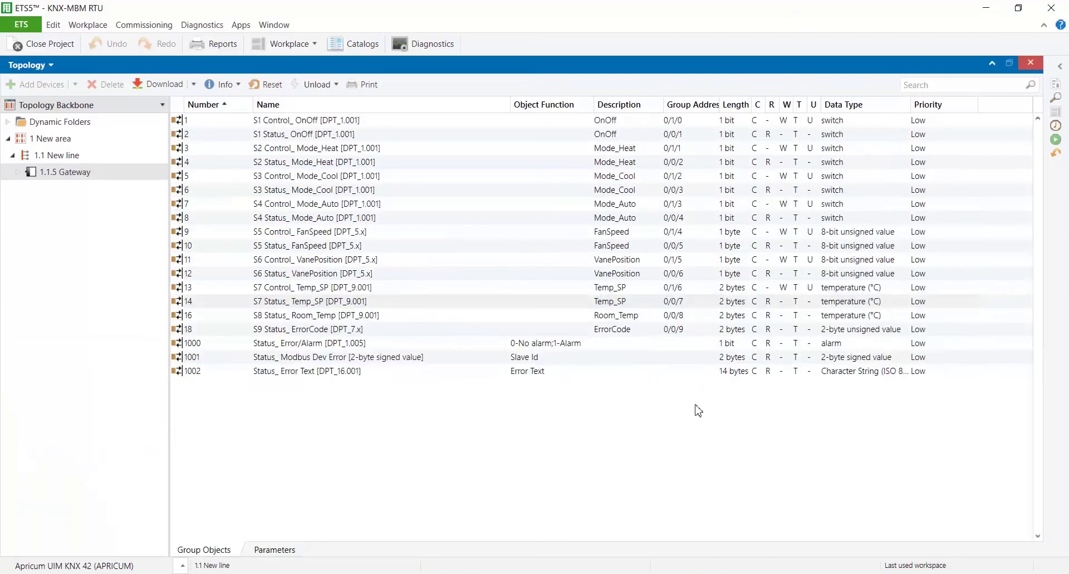
{"action": "left_click", "coordinate": [429, 45]}
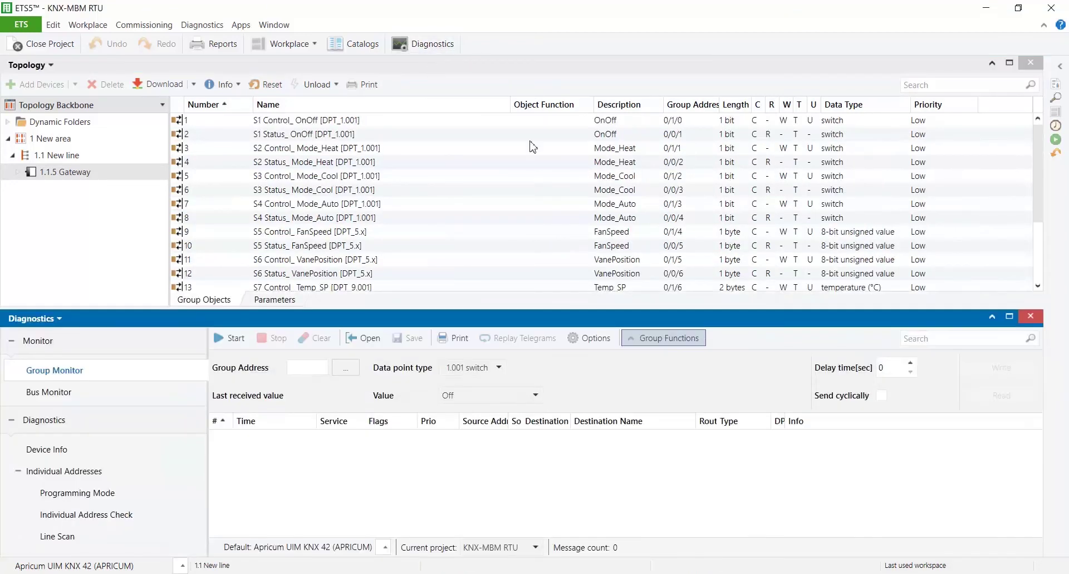
{"action": "left_click", "coordinate": [1009, 315]}
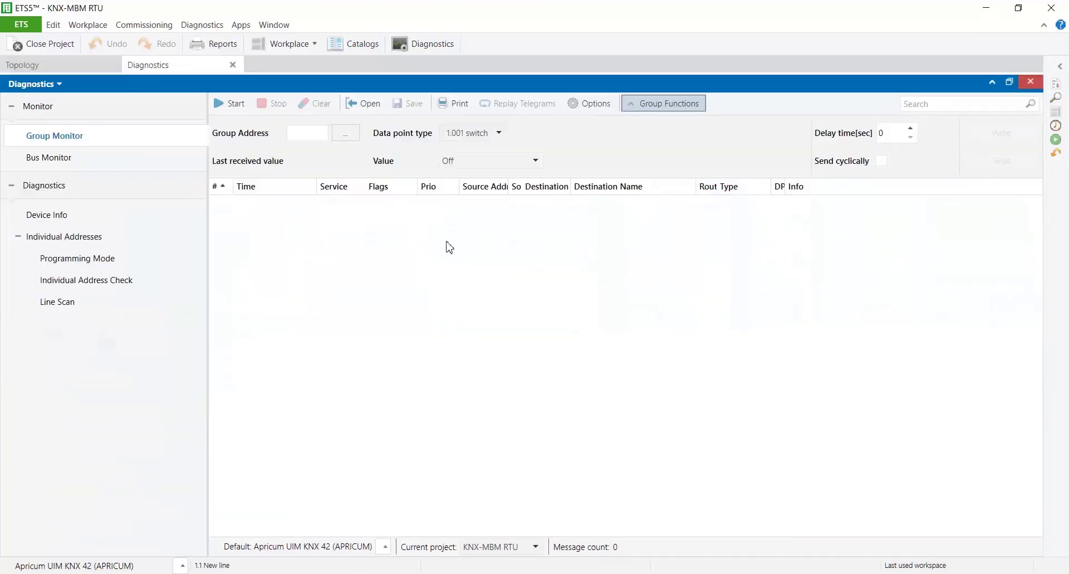
{"action": "left_click", "coordinate": [226, 105]}
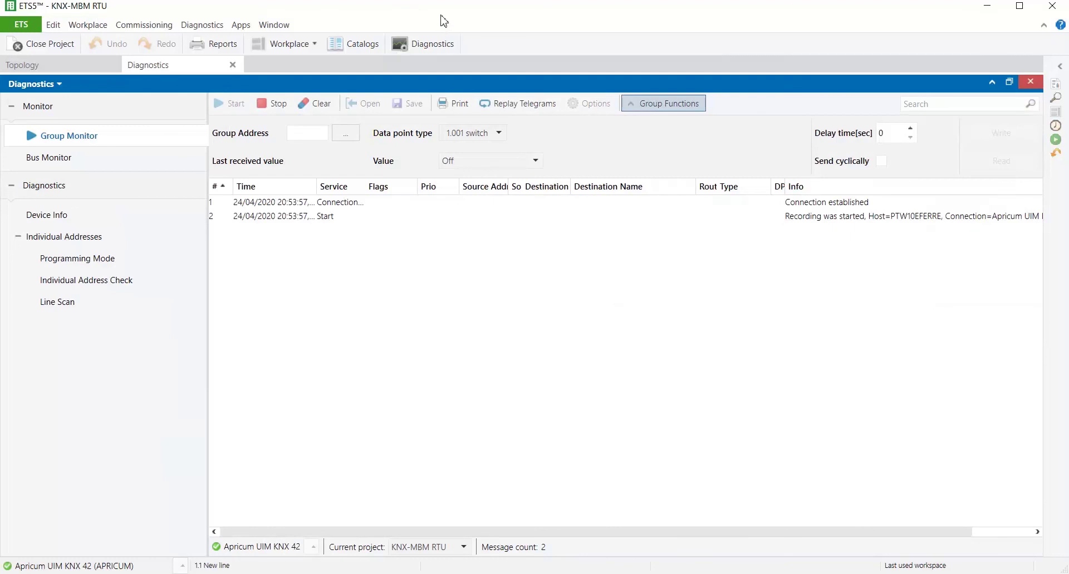
{"action": "left_click_drag", "start_coordinate": [440, 13], "coordinate": [1068, 49]}
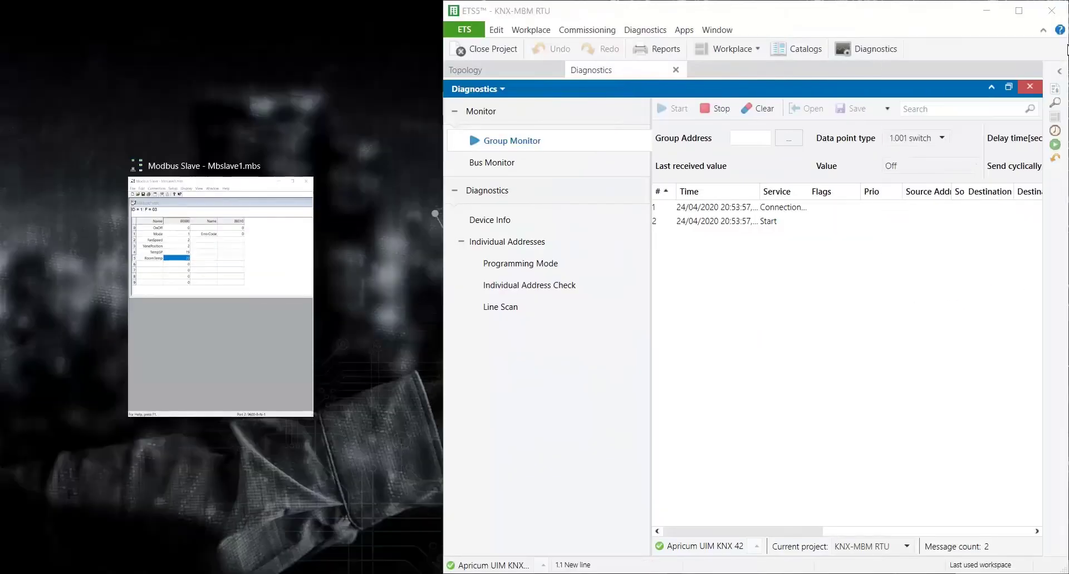
{"action": "left_click", "coordinate": [202, 270]}
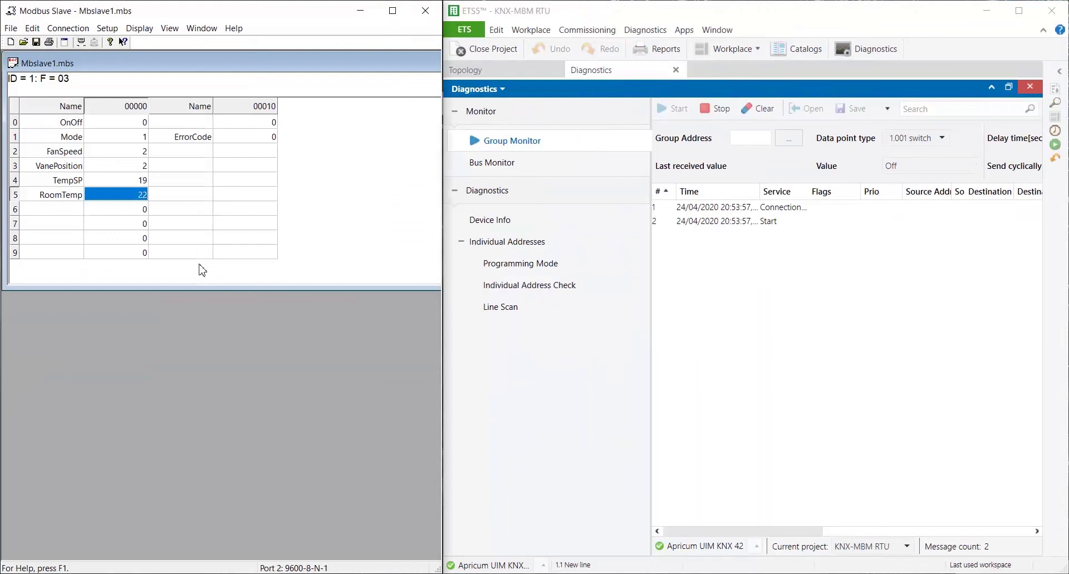
Set OnOff to 1, change Mode, and set FanSpeed to 3 in Modbus Slave
{"action": "left_click", "coordinate": [133, 122]}
{"action": "type", "text": "1"}
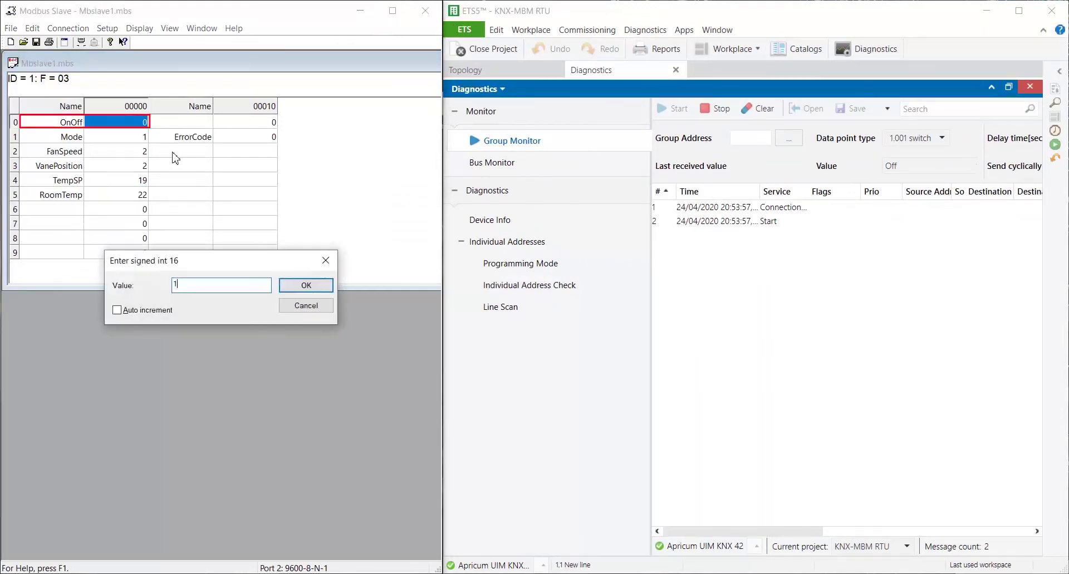
{"action": "key", "text": "Return"}
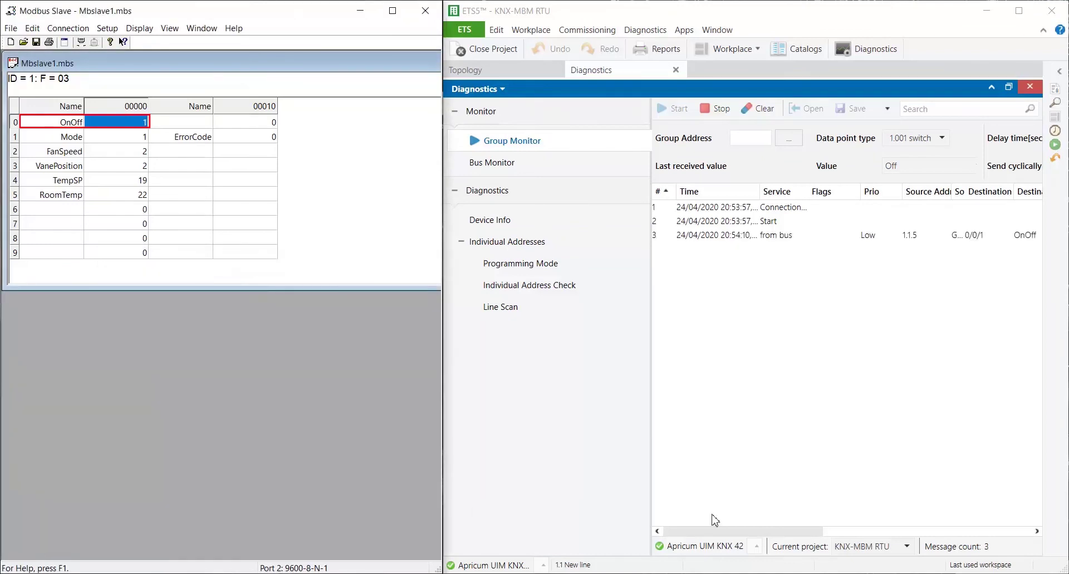
{"action": "left_click_drag", "start_coordinate": [650, 412], "coordinate": [503, 422]}
{"action": "left_click_drag", "start_coordinate": [728, 530], "coordinate": [778, 530]}
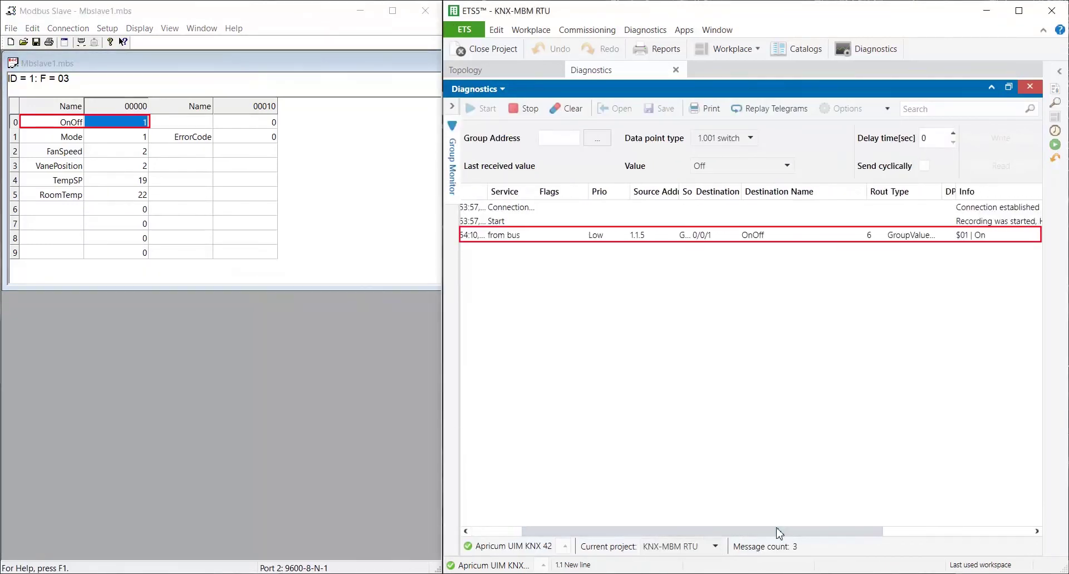
{"action": "left_click", "coordinate": [133, 137]}
{"action": "type", "text": "2"}
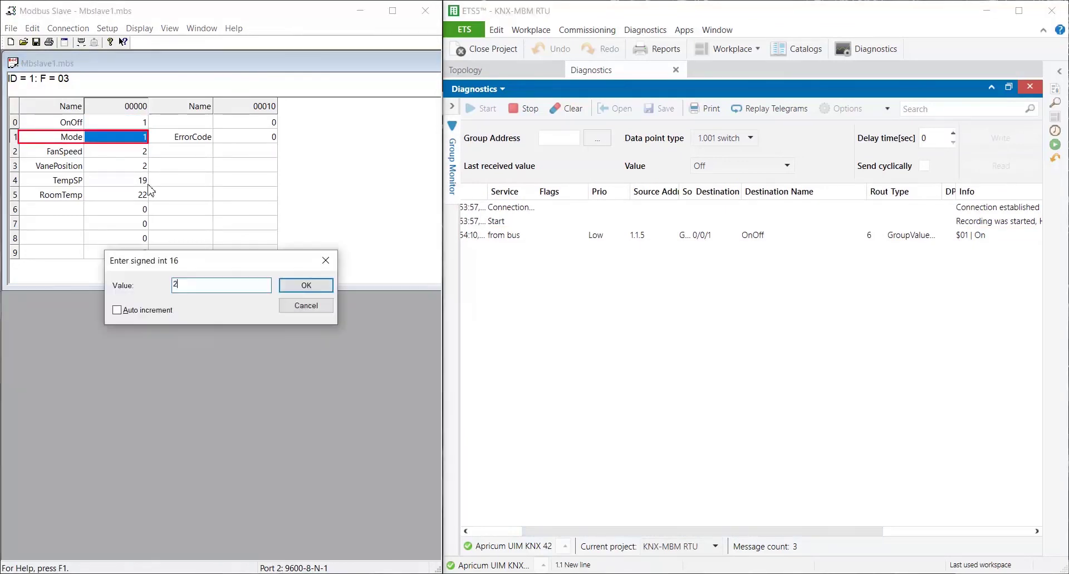
{"action": "key", "text": "Return"}
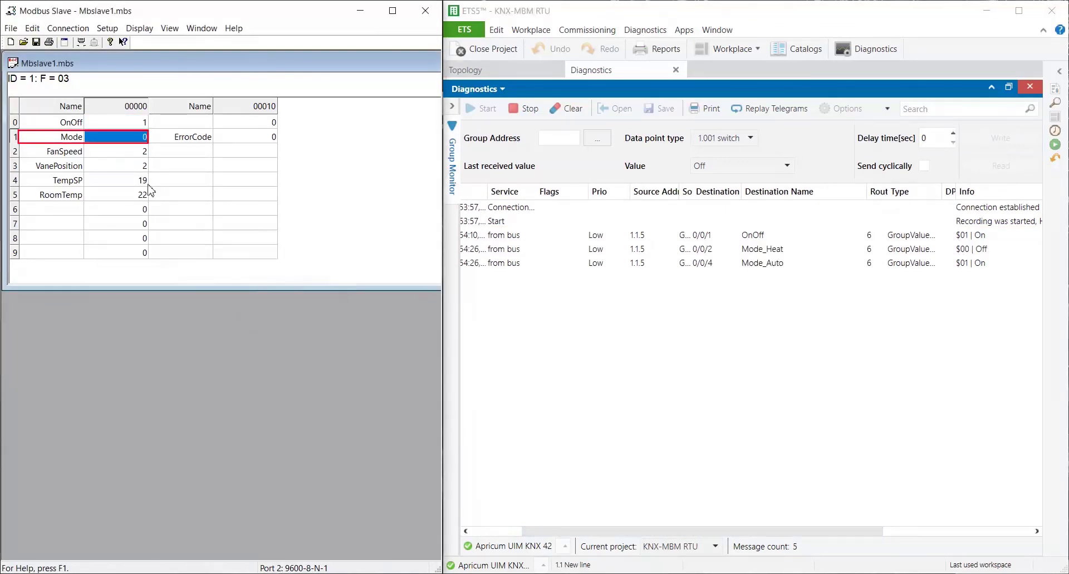
{"action": "key", "text": "Down"}
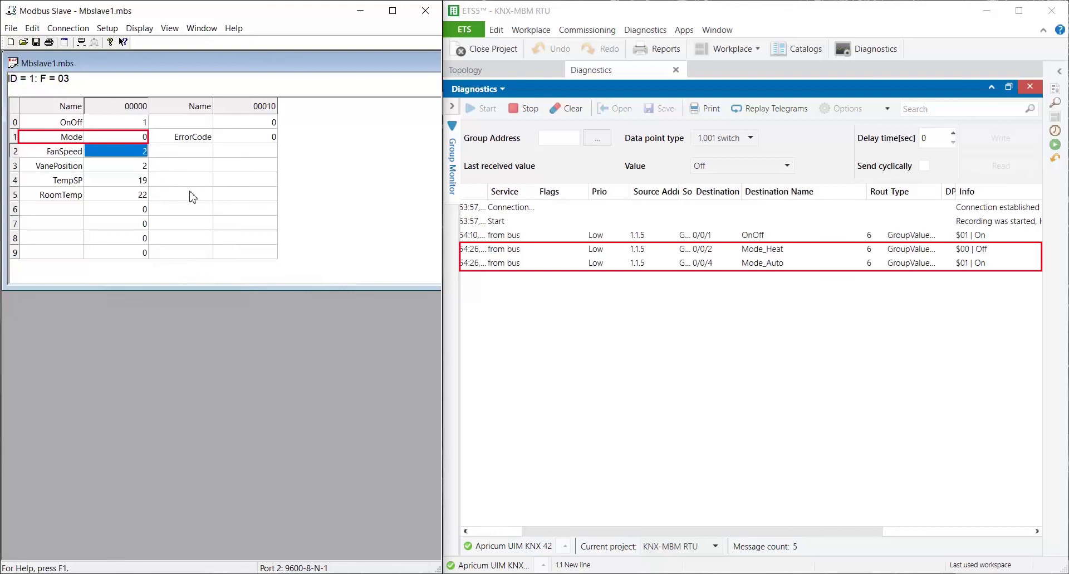
{"action": "type", "text": "3"}
{"action": "key", "text": "Return"}
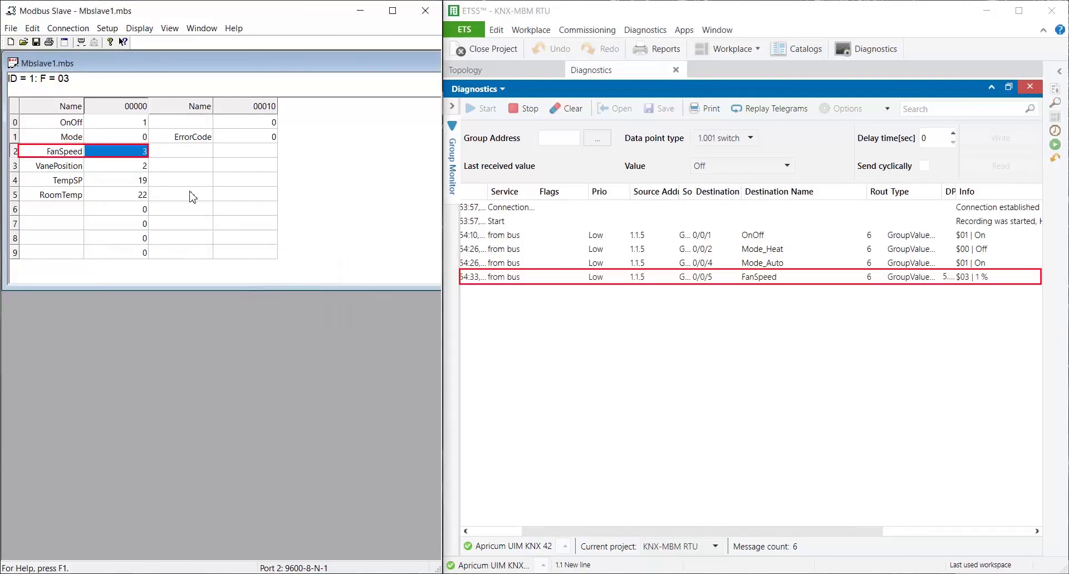
Set TempSP to 200, RoomTemp to 230 and ErrorCode to 20 in Modbus Slave
{"action": "left_click", "coordinate": [144, 185]}
{"action": "type", "text": "19"}
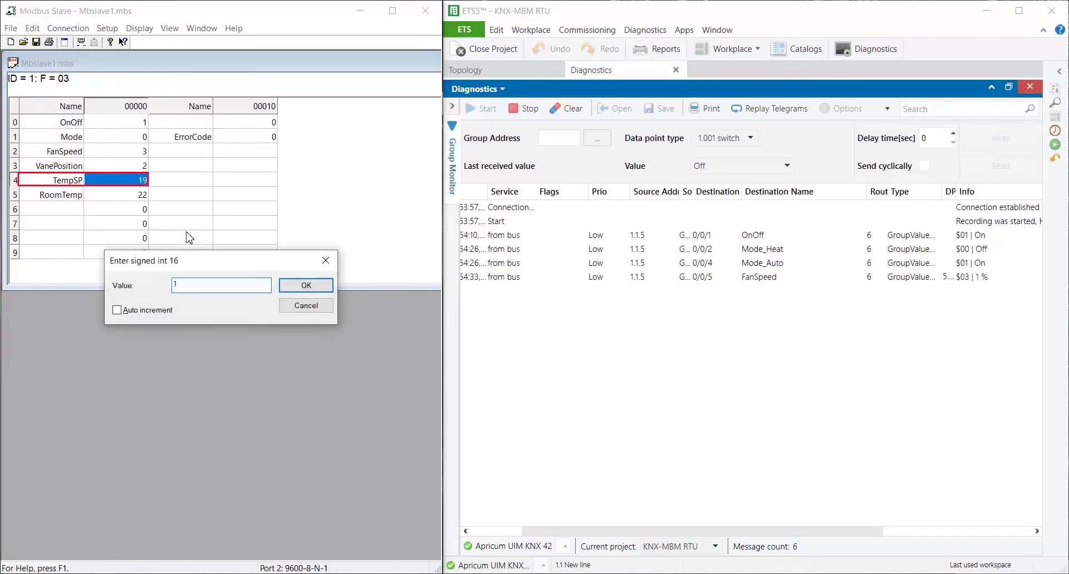
{"action": "key", "text": "BackSpace"}
{"action": "key", "text": "BackSpace"}
{"action": "key", "text": "BackSpace"}
{"action": "type", "text": "200"}
{"action": "key", "text": "Return"}
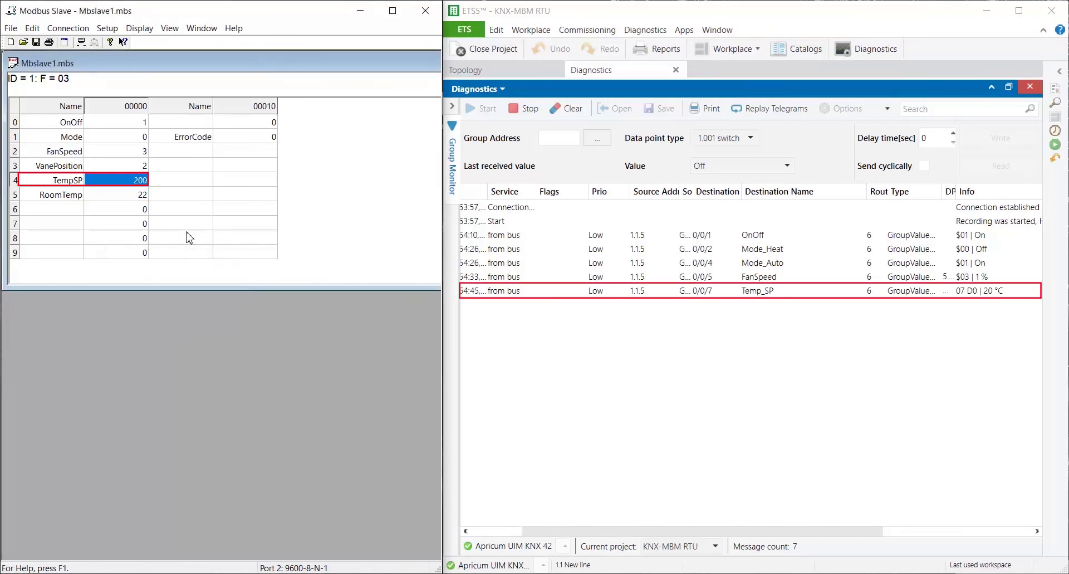
{"action": "key", "text": "Down"}
{"action": "type", "text": "22"}
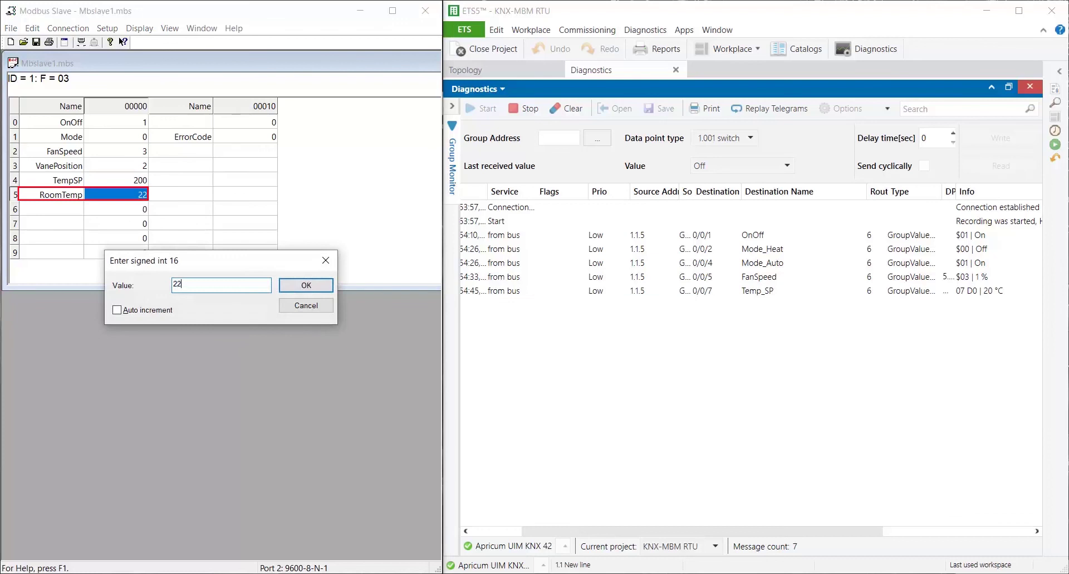
{"action": "key", "text": "BackSpace"}
{"action": "type", "text": "30"}
{"action": "key", "text": "Return"}
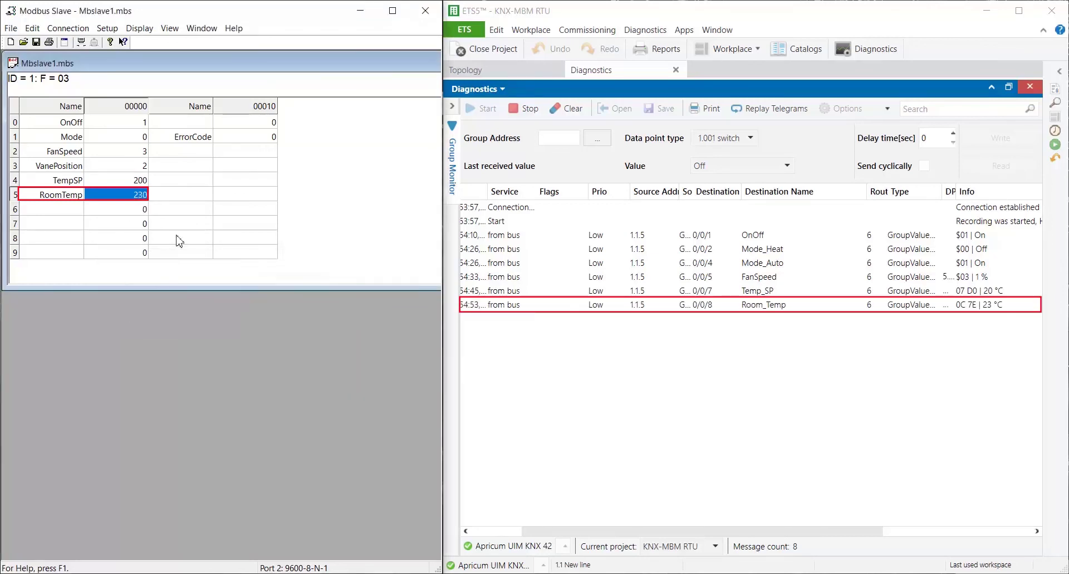
{"action": "left_click", "coordinate": [250, 137]}
{"action": "type", "text": "20"}
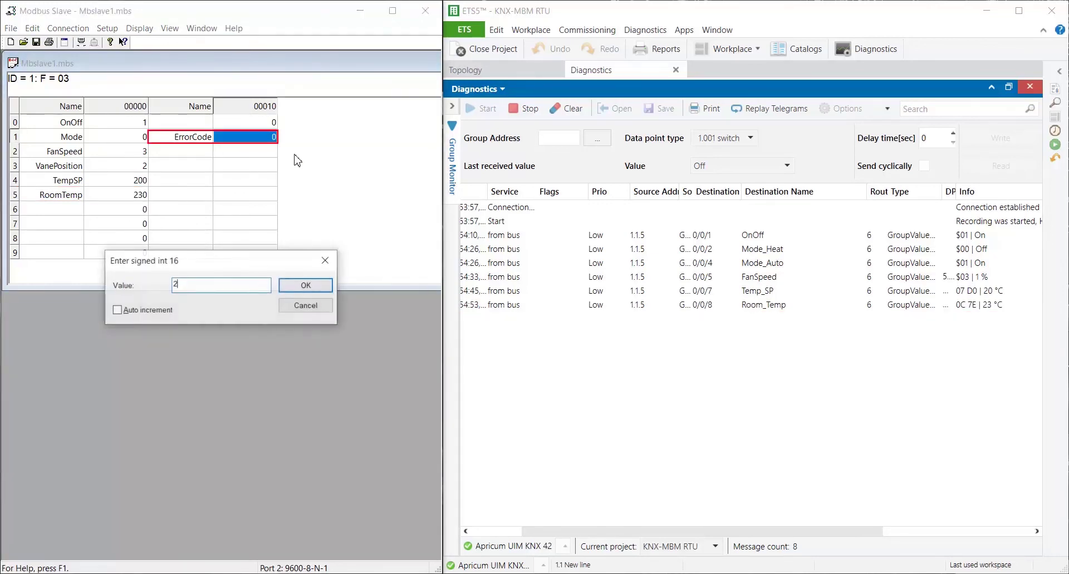
{"action": "key", "text": "Return"}
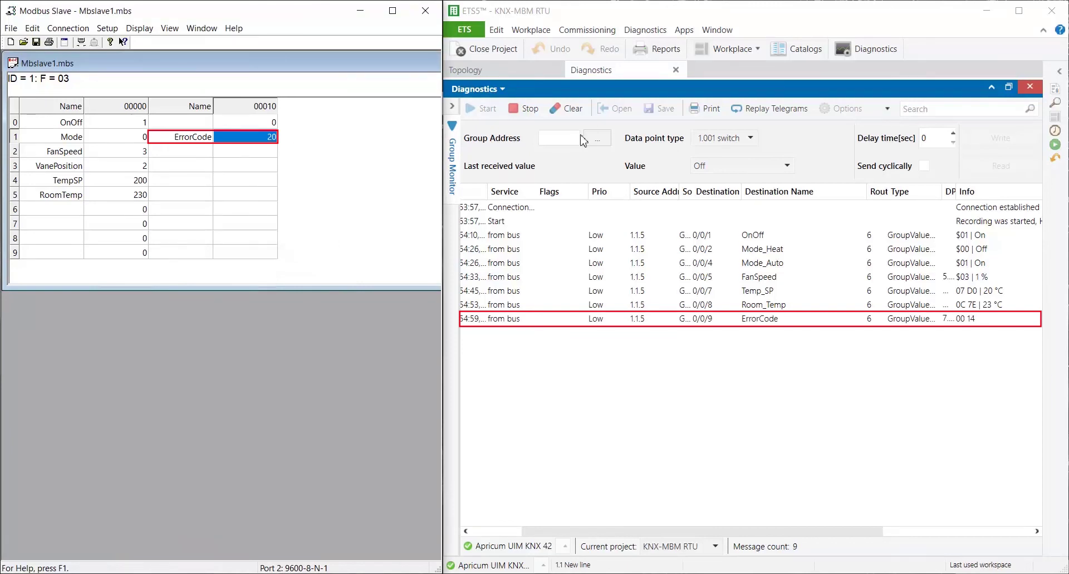
Write value Off to group address 0/1/0 OnOff from Group Monitor
{"action": "left_click", "coordinate": [595, 138]}
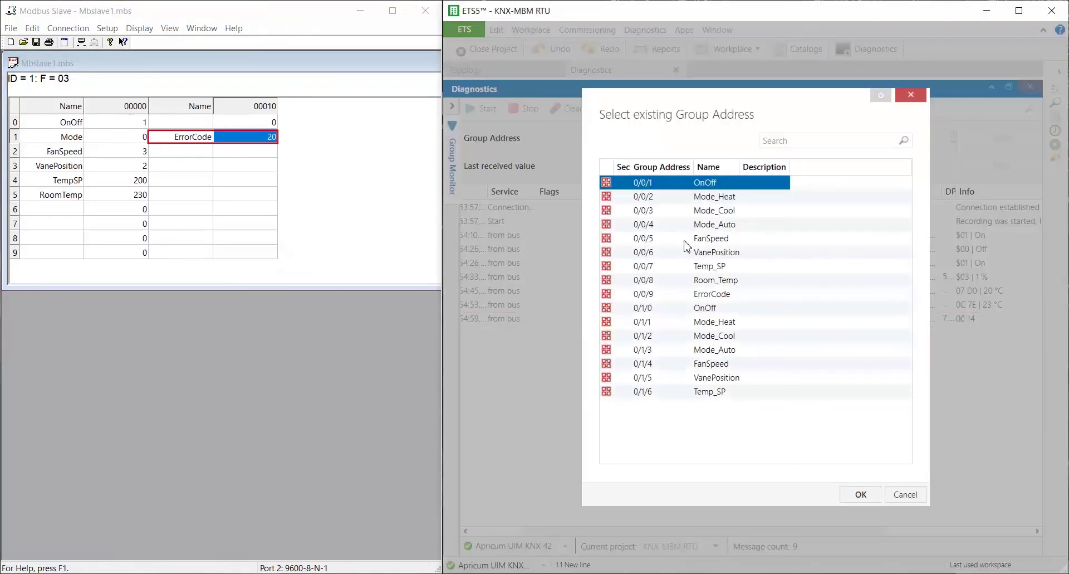
{"action": "left_click", "coordinate": [714, 310]}
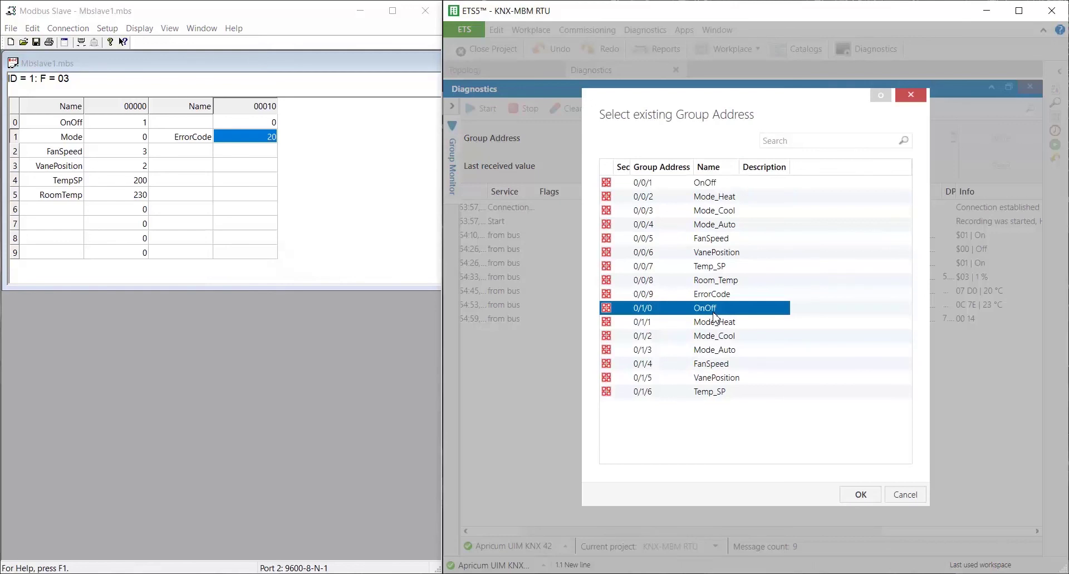
{"action": "left_click", "coordinate": [844, 489]}
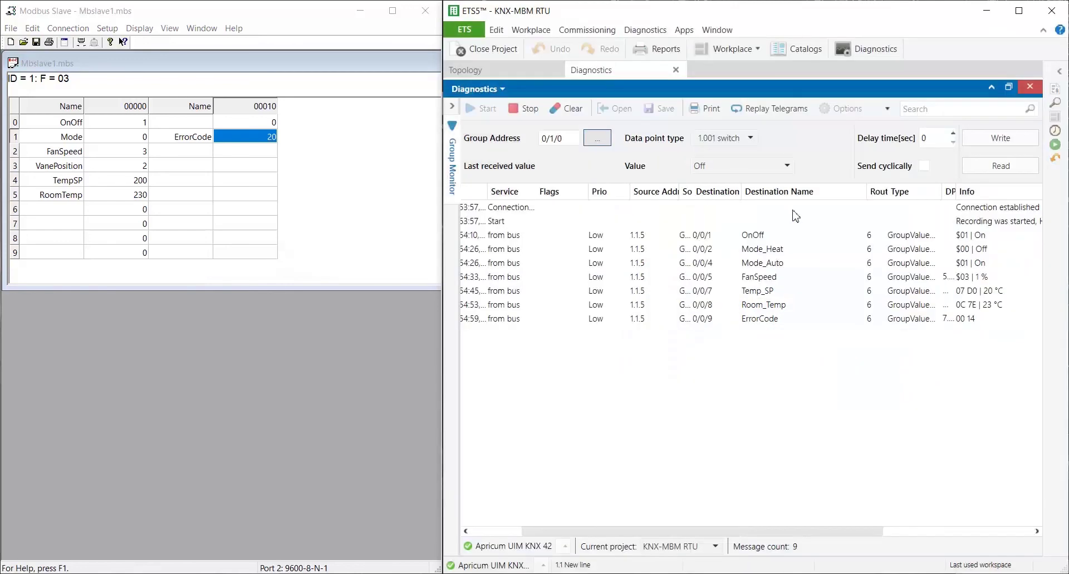
{"action": "left_click", "coordinate": [748, 167]}
{"action": "left_click", "coordinate": [741, 188]}
{"action": "left_click", "coordinate": [1001, 138]}
Write 25 °C to group address 0/1/6 Temp_SP from Group Monitor
{"action": "left_click", "coordinate": [600, 137]}
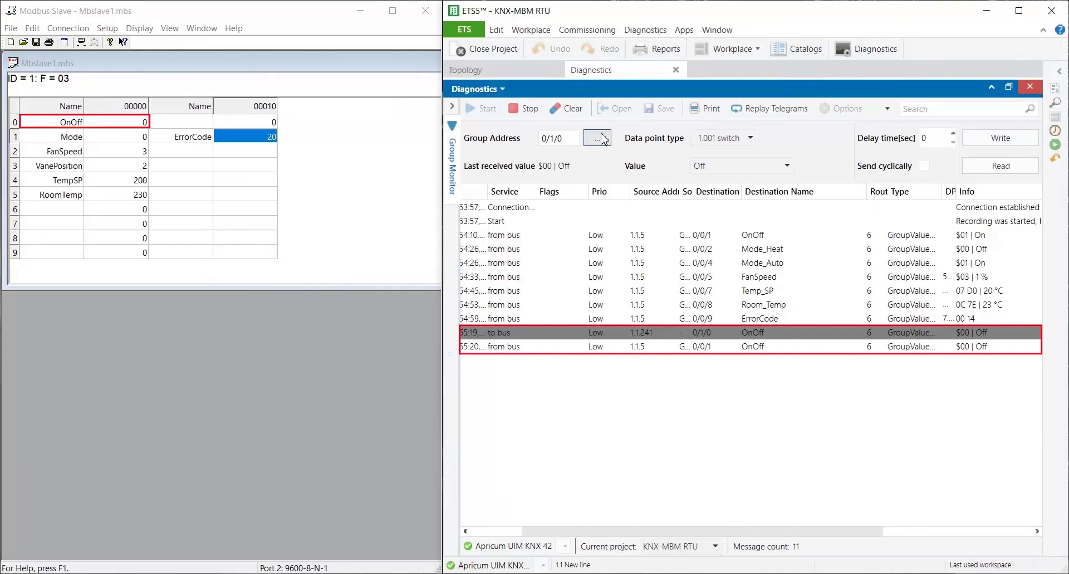
{"action": "left_click", "coordinate": [720, 393]}
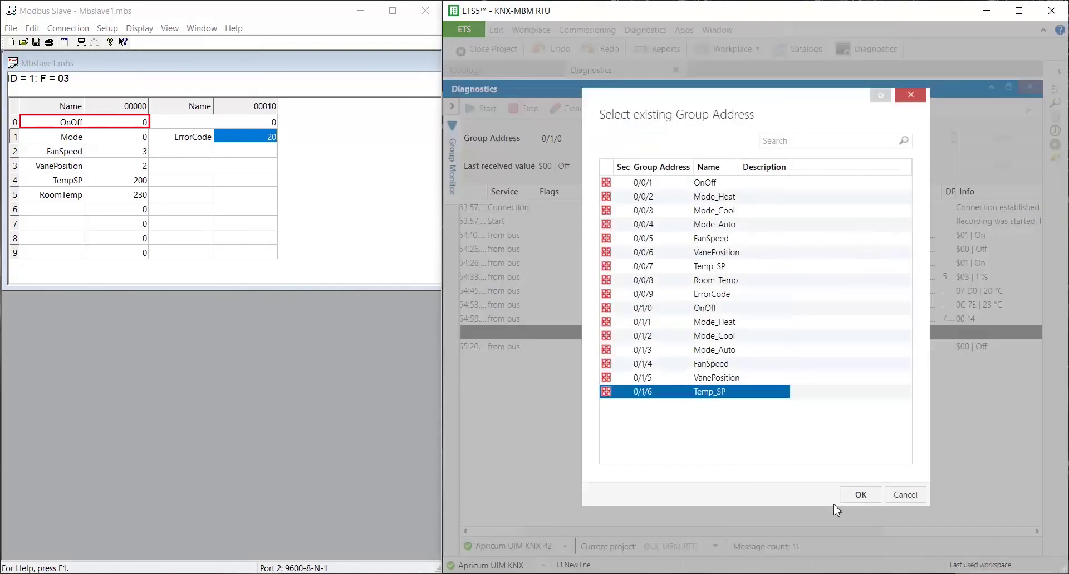
{"action": "left_click", "coordinate": [861, 494]}
{"action": "left_click", "coordinate": [716, 166]}
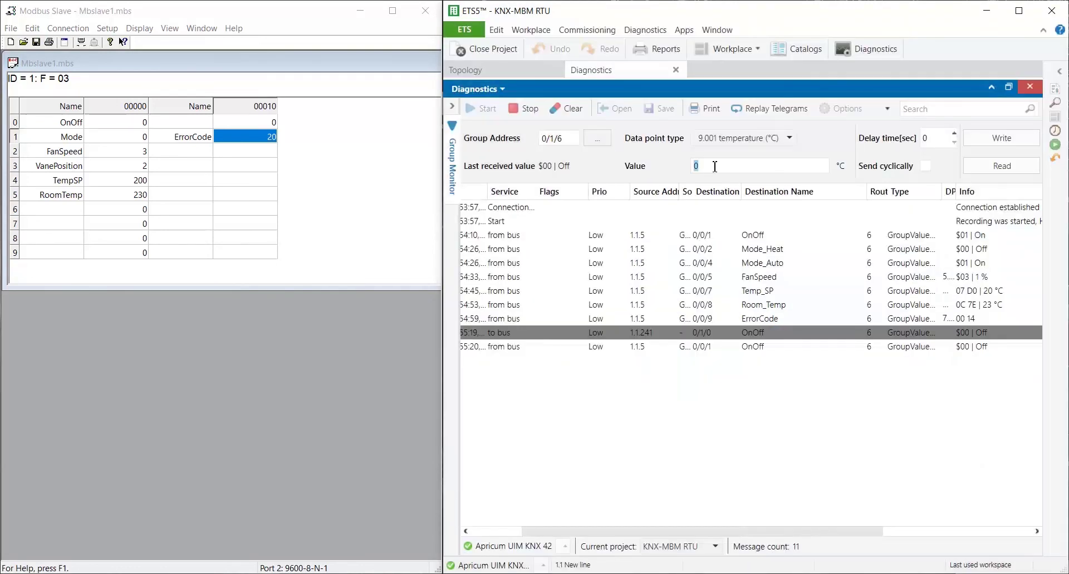
{"action": "type", "text": "25"}
{"action": "left_click", "coordinate": [1002, 138]}
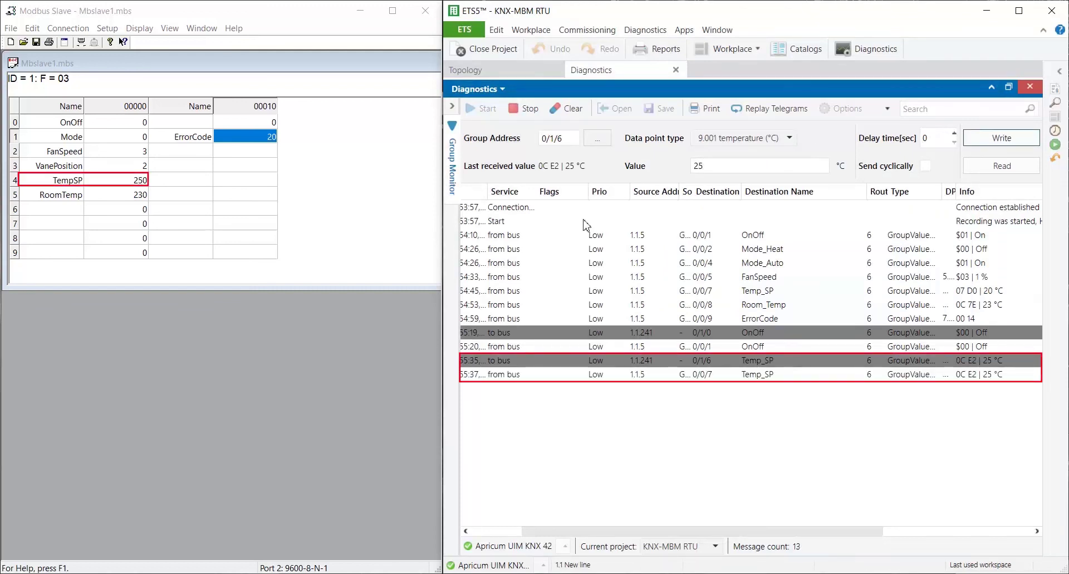